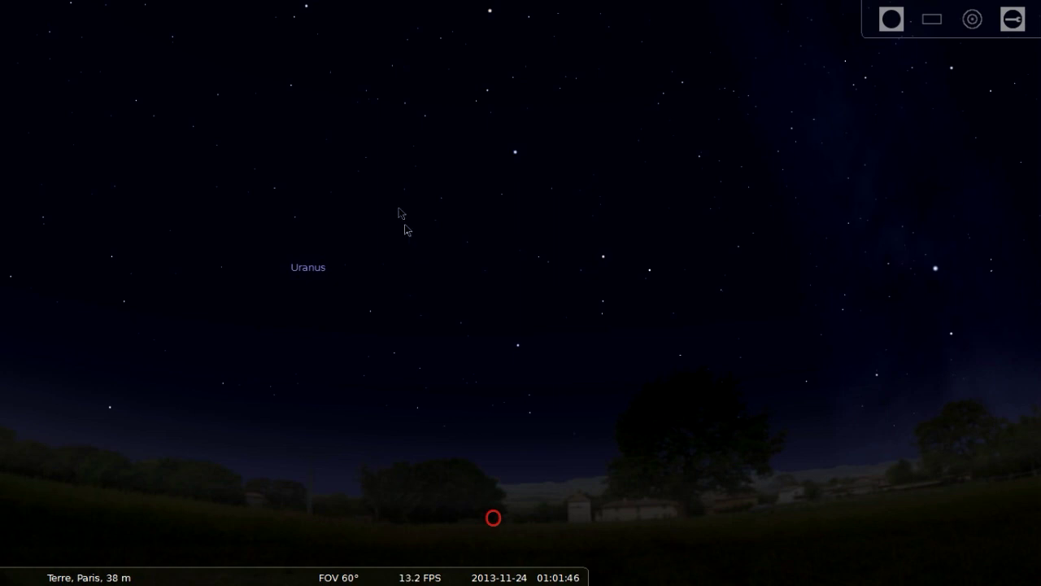
# Find the Moon in the eastern sky, select it and centre the view on it
pyautogui.moveTo(252, 187); pyautogui.dragTo(721, 202)
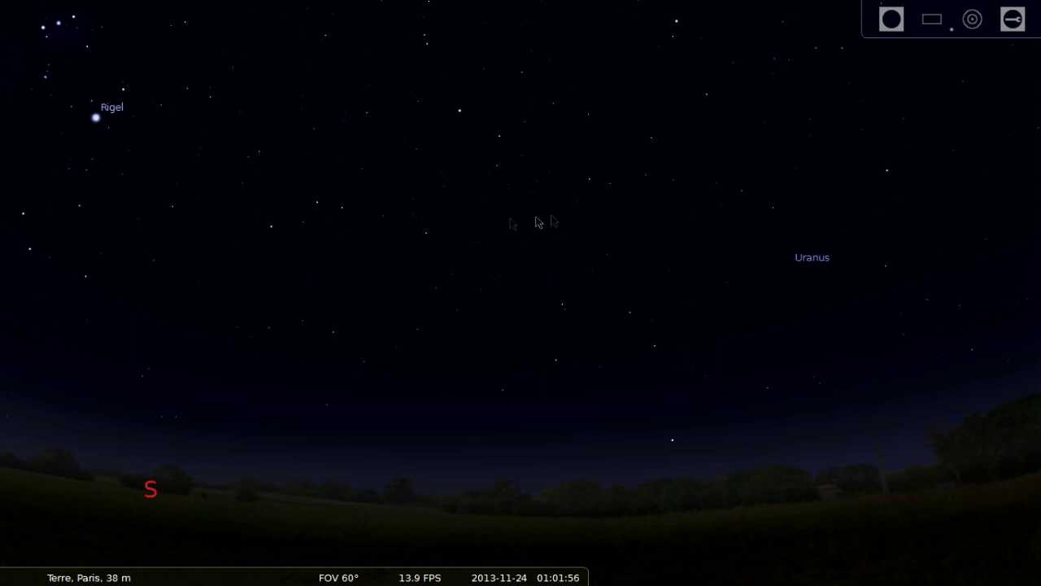
pyautogui.moveTo(275, 263); pyautogui.dragTo(480, 243)
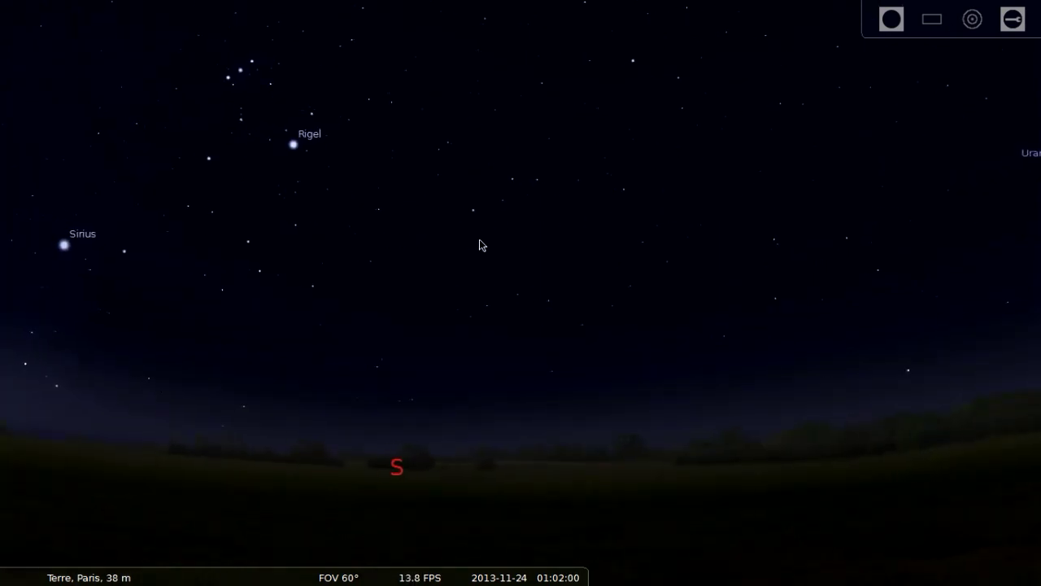
pyautogui.moveTo(290, 300); pyautogui.dragTo(616, 262)
pyautogui.moveTo(340, 265); pyautogui.dragTo(640, 264)
pyautogui.click(327, 200)
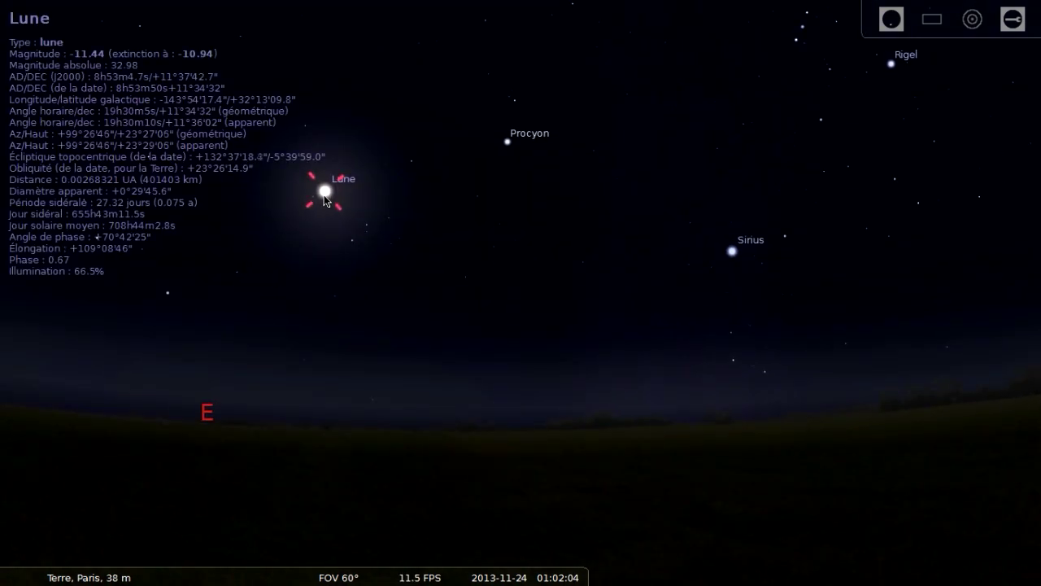
pyautogui.press('space')
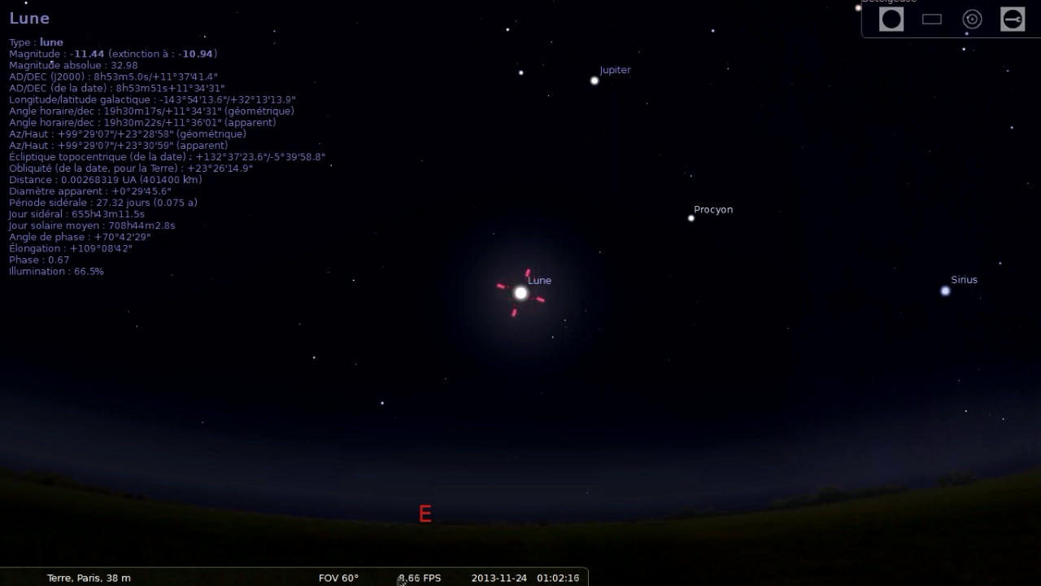
pyautogui.moveTo(294, 572)
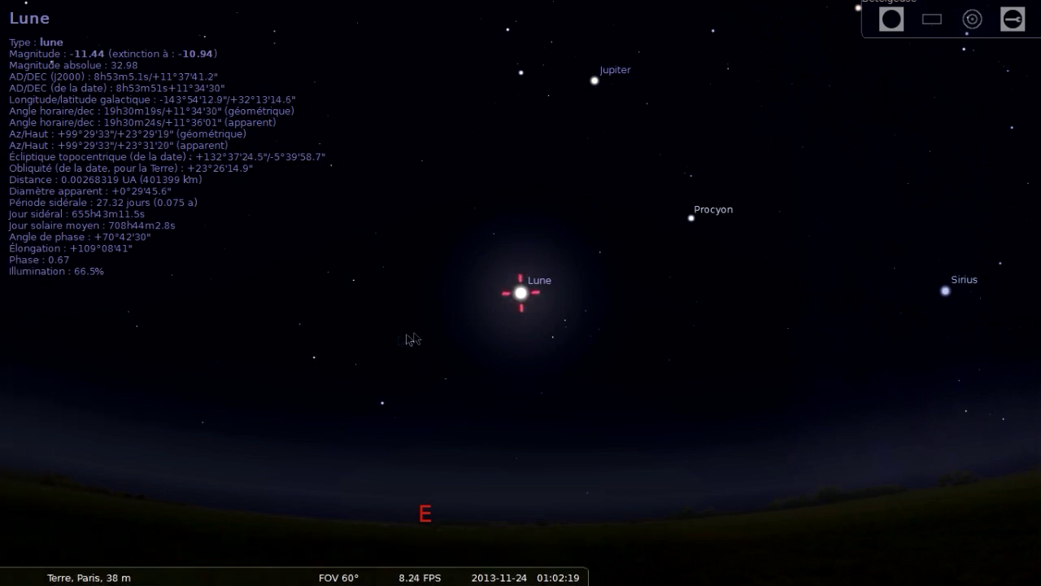
pyautogui.rightClick(468, 330)
pyautogui.click(522, 296)
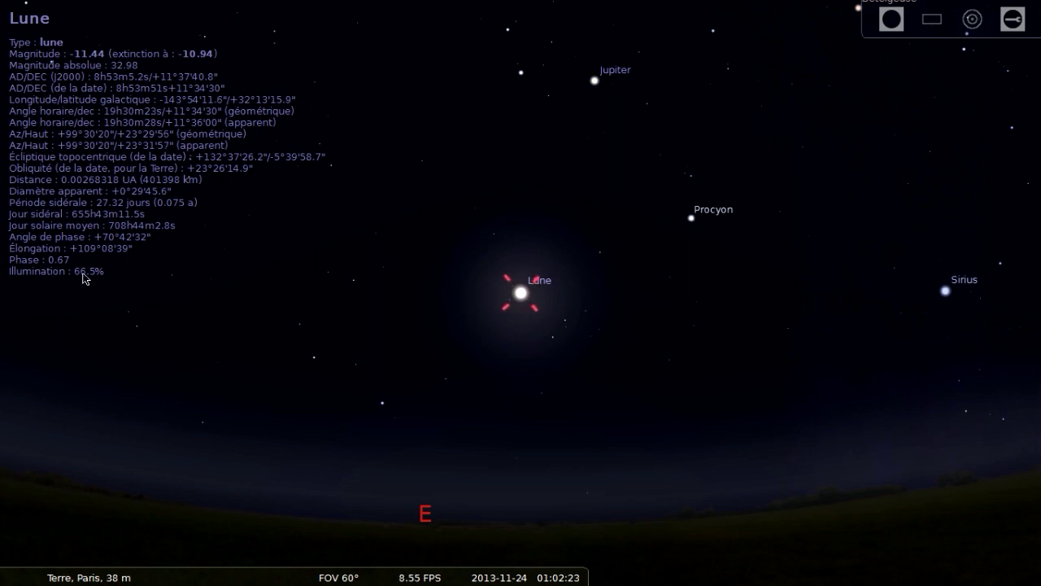
# Open the date and time settings and set the day to 11 and the month to 8
pyautogui.moveTo(2, 332)
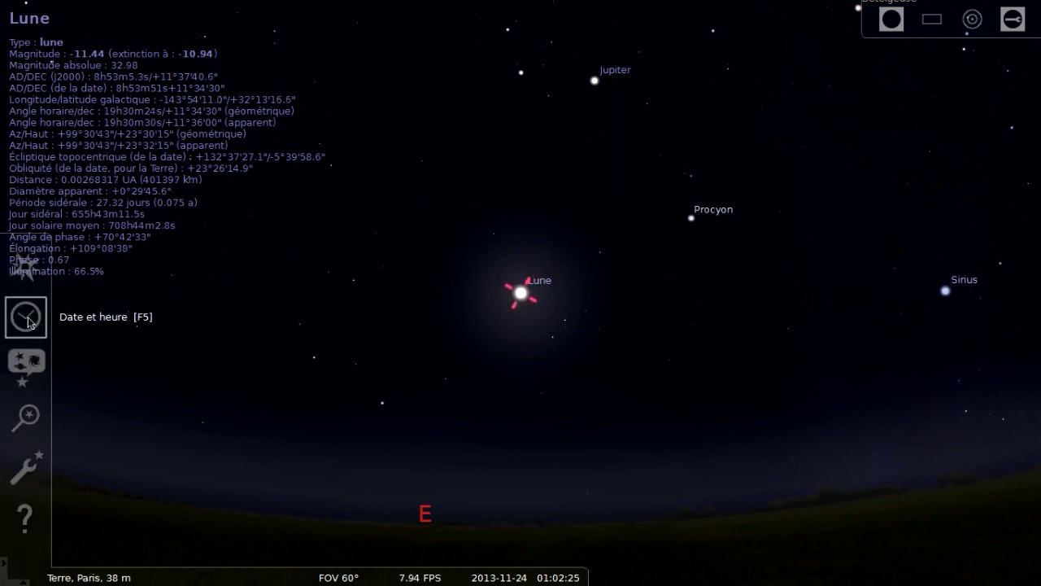
pyautogui.click(26, 316)
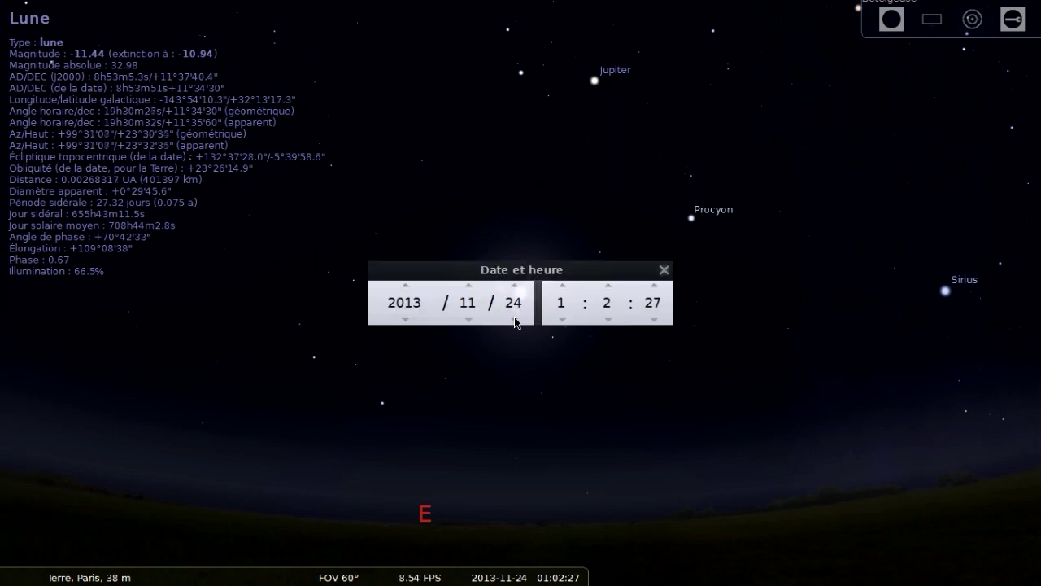
pyautogui.scroll(-7, 513, 322)
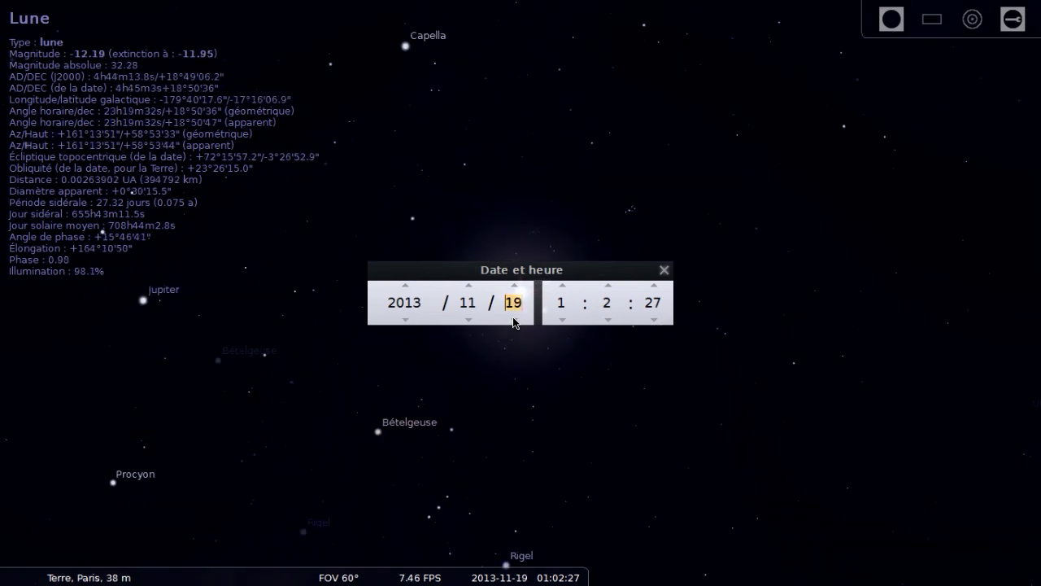
pyautogui.scroll(-4, 513, 322)
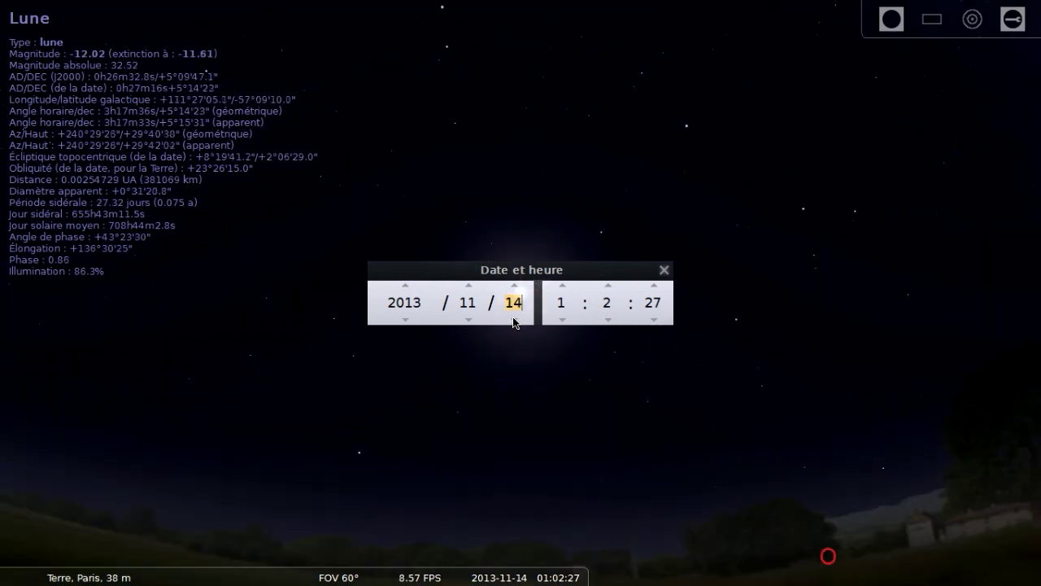
pyautogui.scroll(-2, 512, 316)
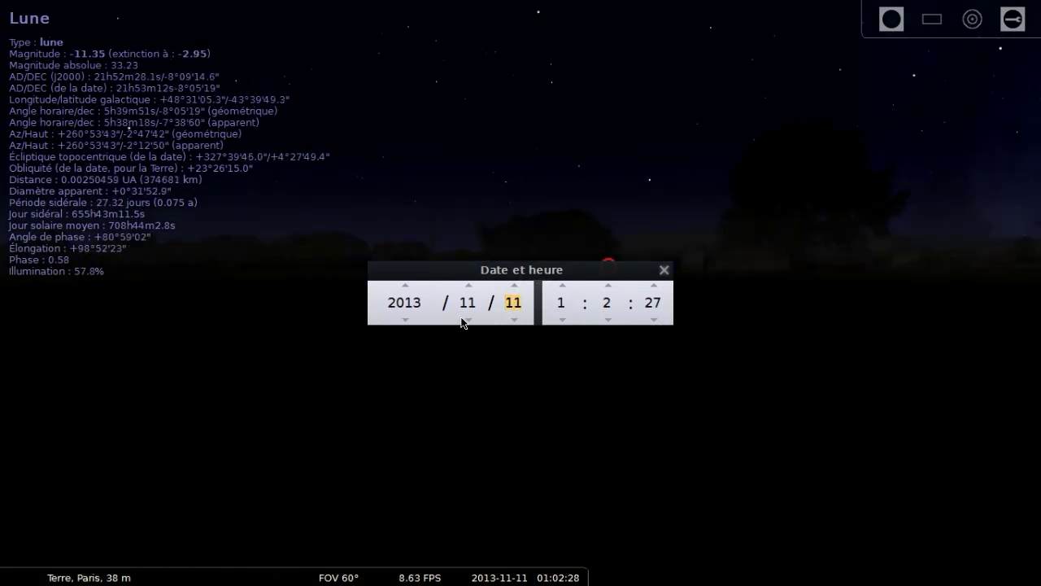
pyautogui.scroll(-3, 467, 315)
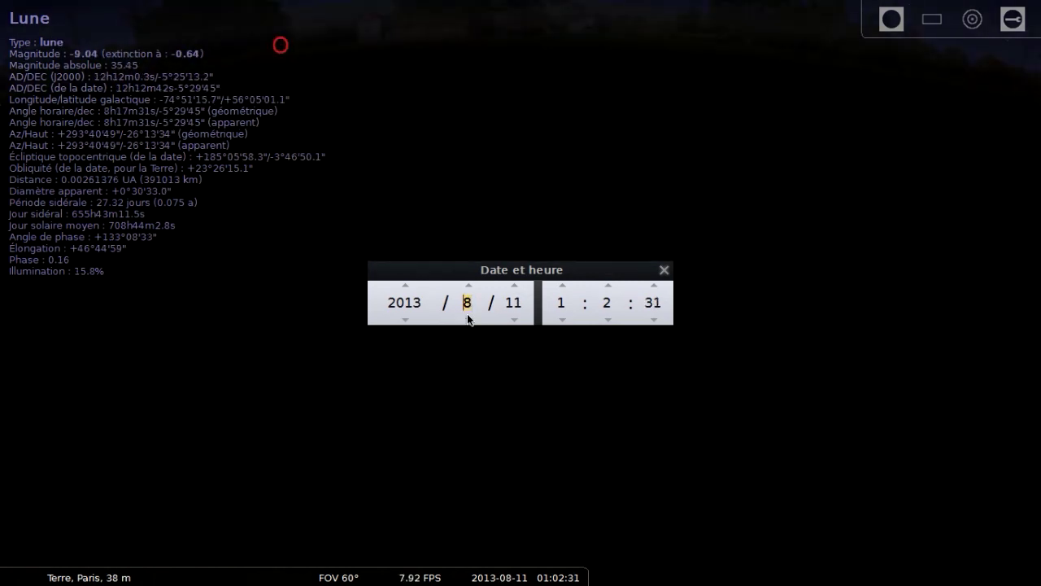
# Recentre the view on the Moon and set the year to 1999
pyautogui.moveTo(549, 160); pyautogui.dragTo(535, 339)
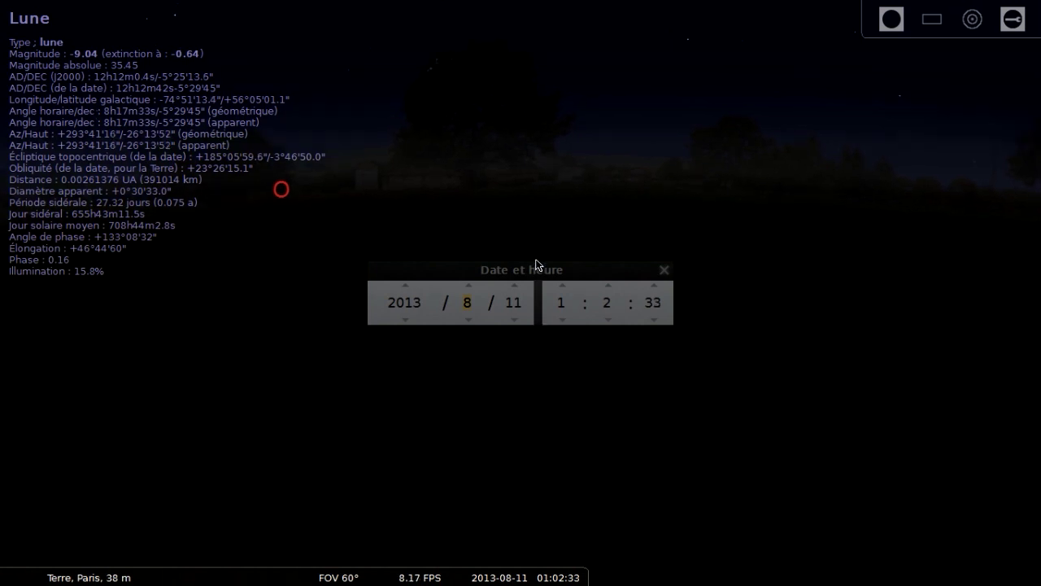
pyautogui.press('space')
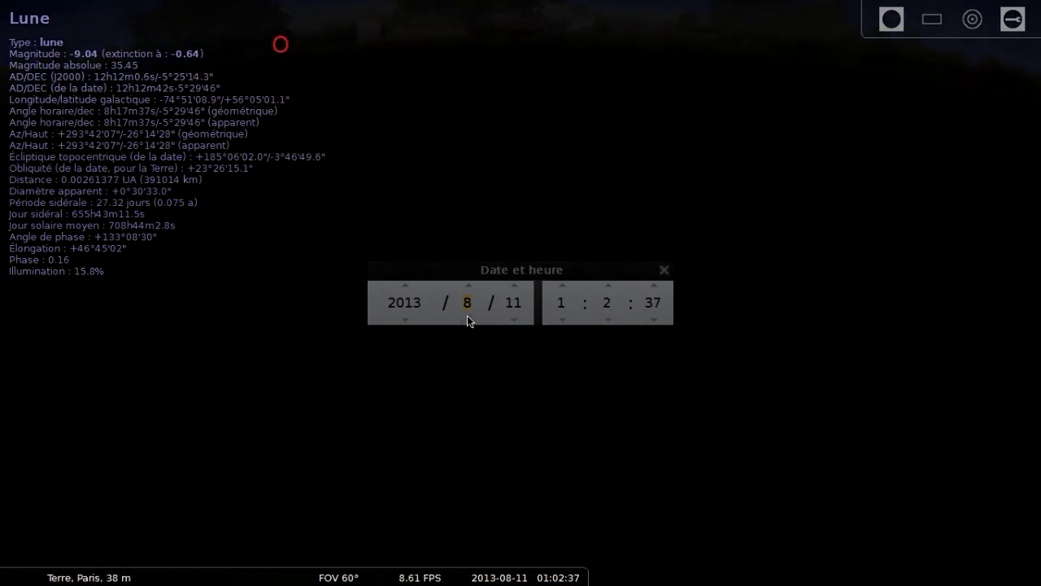
pyautogui.scroll(-7, 406, 315)
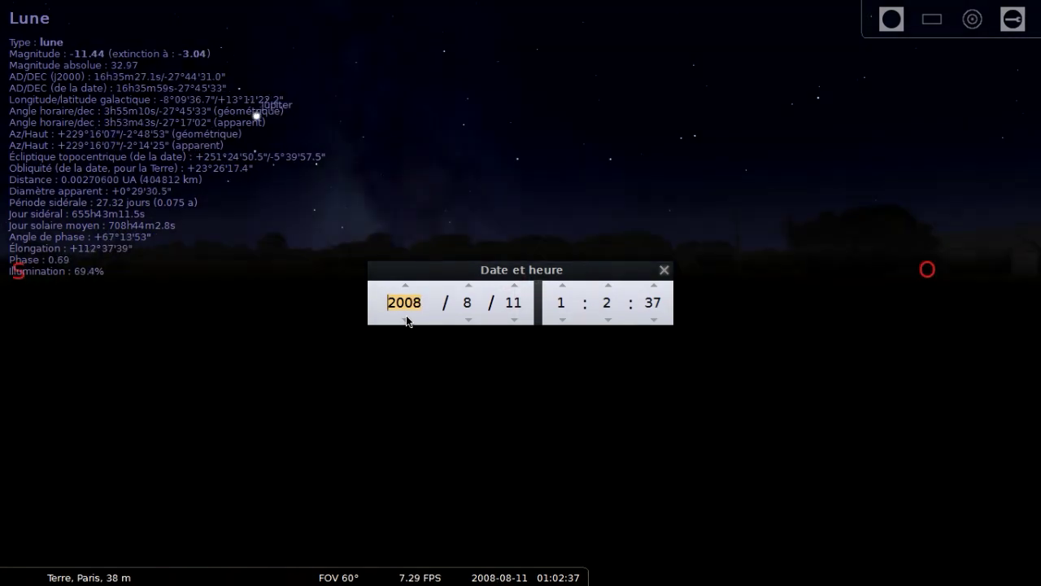
pyautogui.scroll(-8, 406, 315)
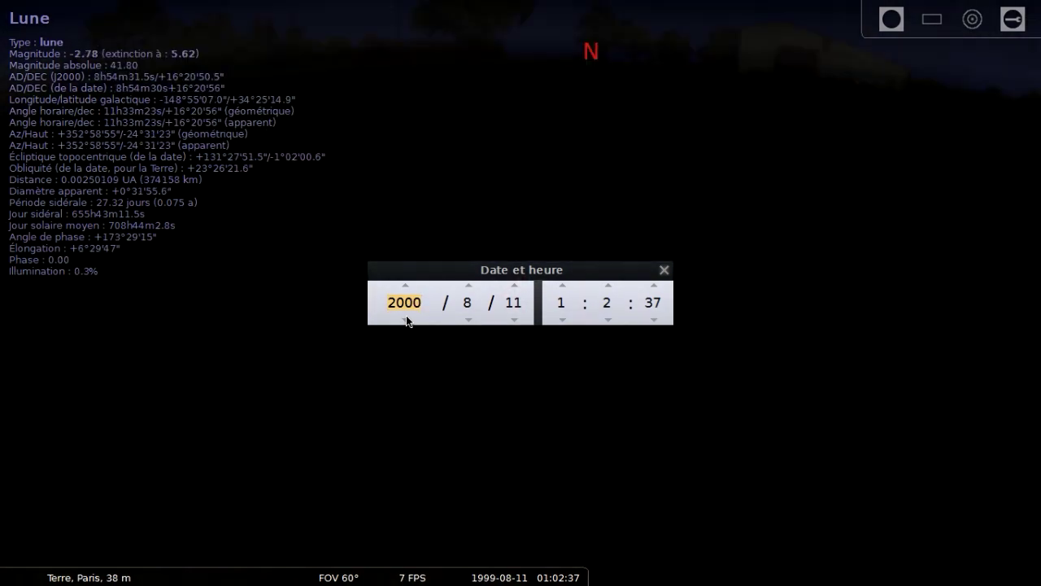
pyautogui.click(405, 285)
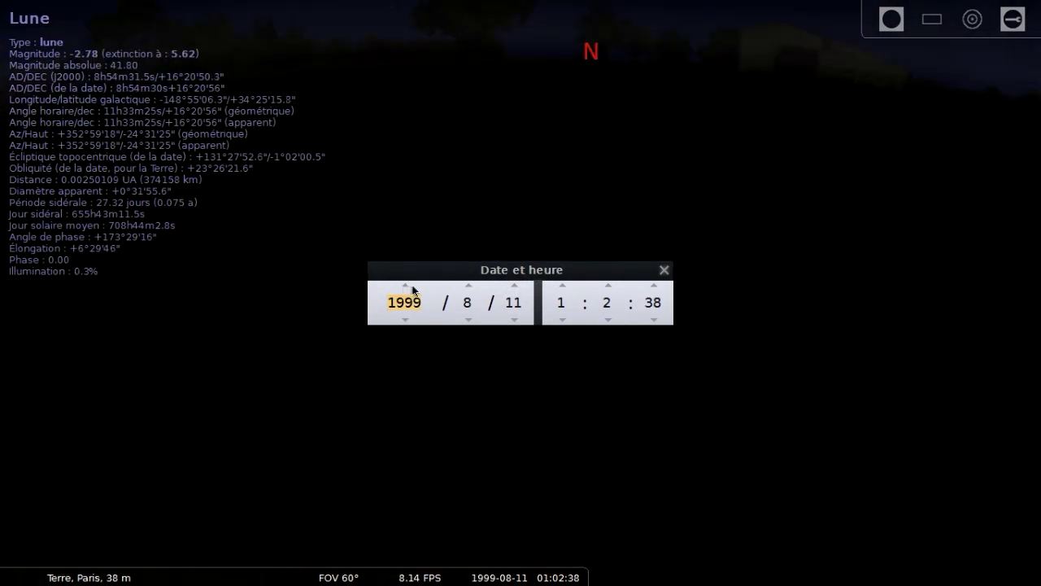
# Set the hour to 12 on 11 August 1999, correcting the day where the hour change shifts it
pyautogui.scroll(-3, 560, 317)
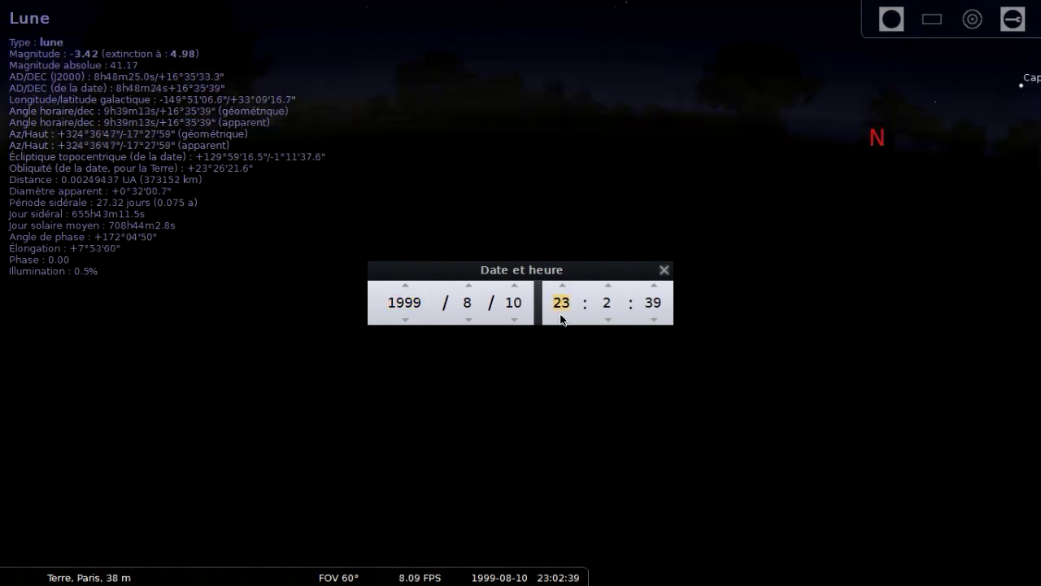
pyautogui.scroll(-7, 559, 323)
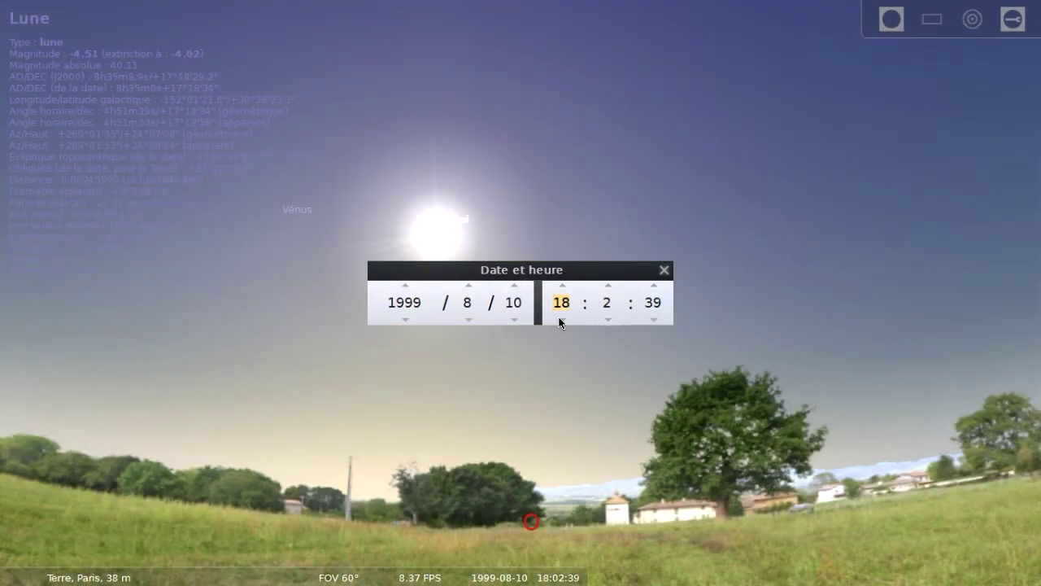
pyautogui.scroll(-5, 560, 323)
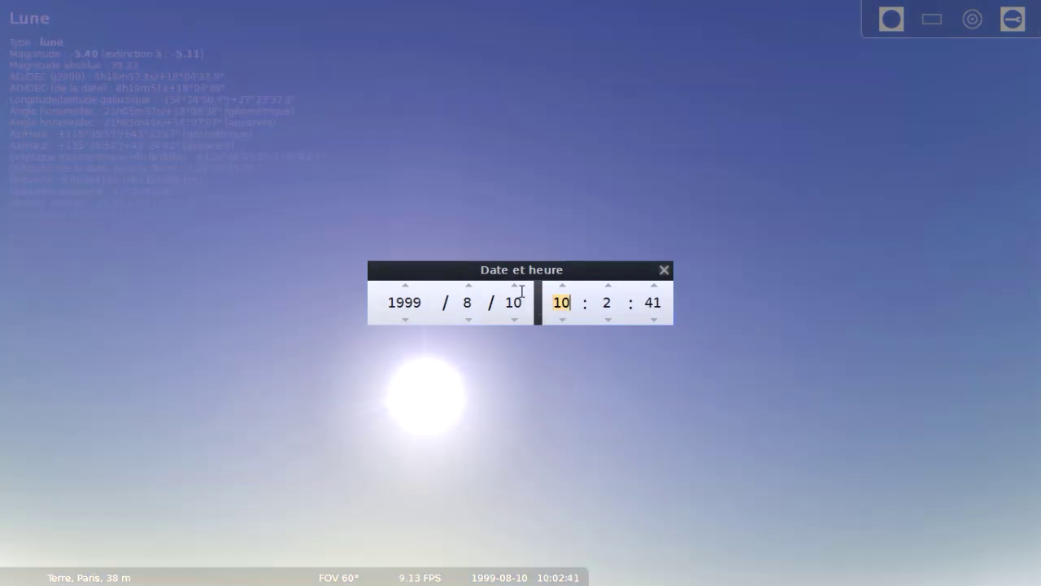
pyautogui.click(513, 288)
pyautogui.click(561, 287)
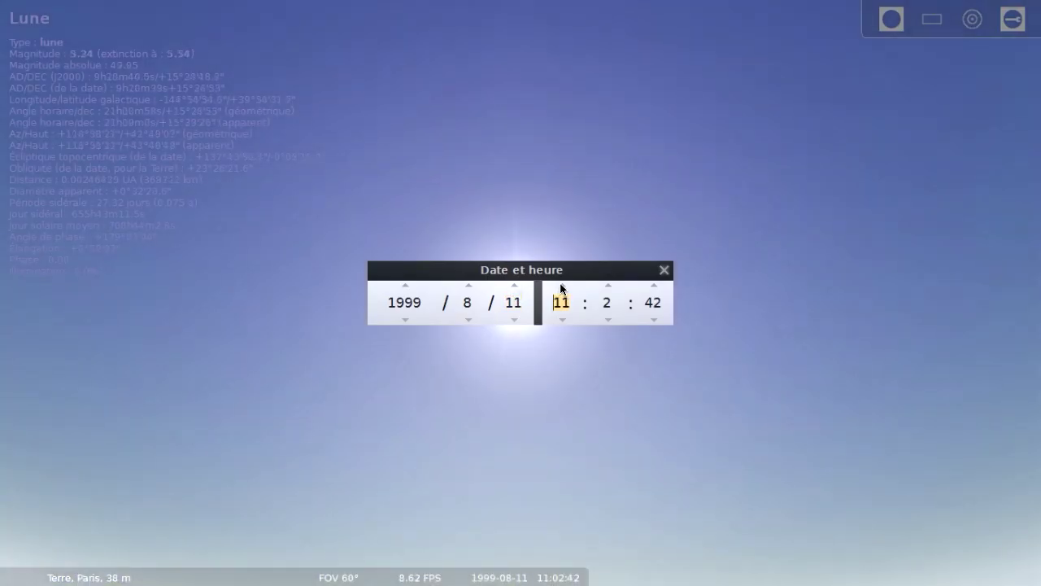
pyautogui.click(560, 288)
# Advance the minutes of the simulated time to 17
pyautogui.click(608, 288)
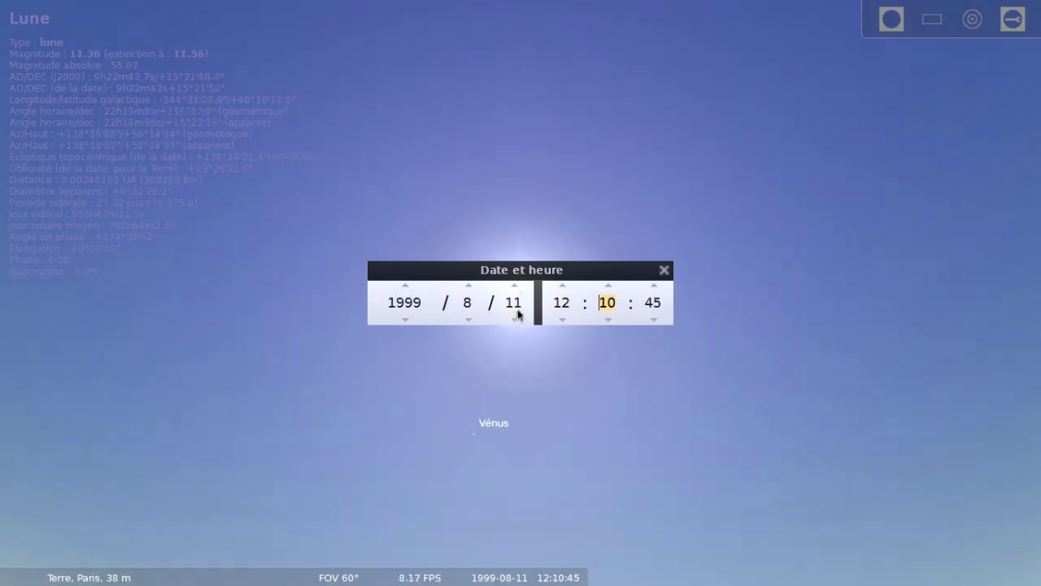
pyautogui.click(609, 286)
pyautogui.click(608, 285)
pyautogui.click(609, 286)
pyautogui.click(609, 285)
pyautogui.click(608, 285)
pyautogui.click(609, 285)
pyautogui.click(608, 285)
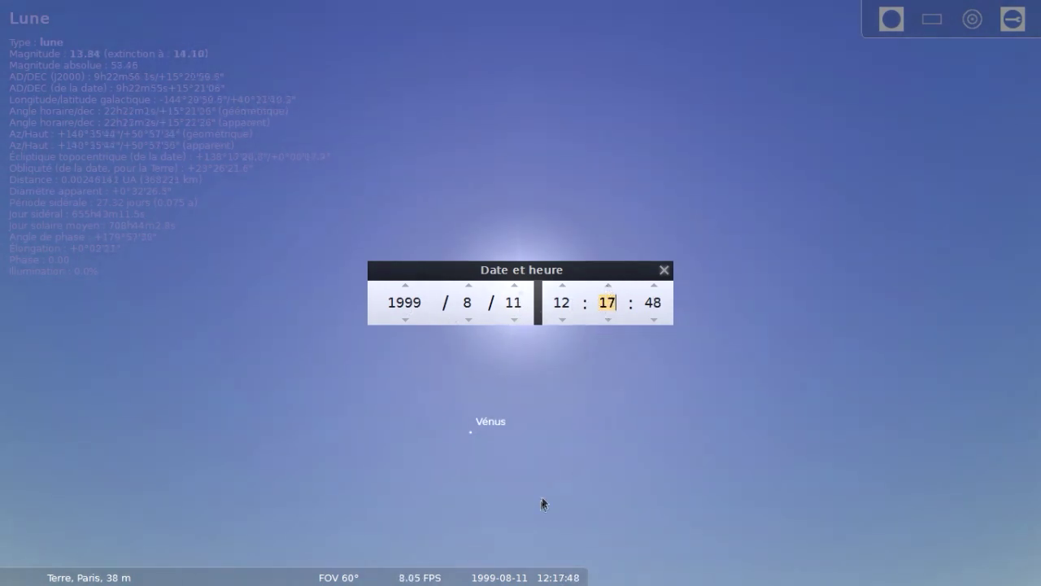
# Pause the flow of time and advance the minutes to 24
pyautogui.click(500, 574)
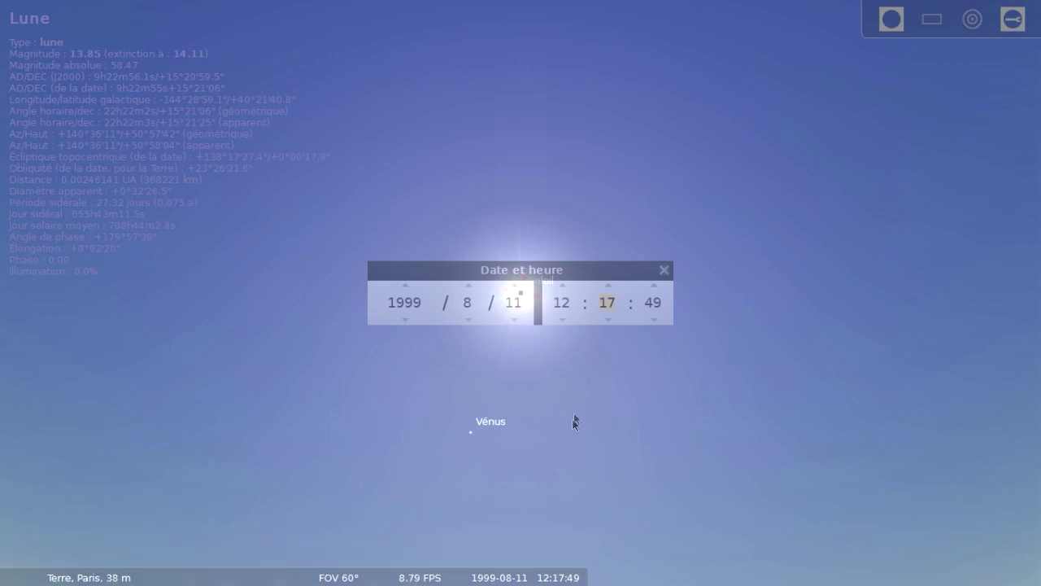
pyautogui.click(607, 287)
pyautogui.click(608, 286)
pyautogui.click(607, 286)
pyautogui.click(608, 286)
pyautogui.click(608, 286)
pyautogui.click(608, 287)
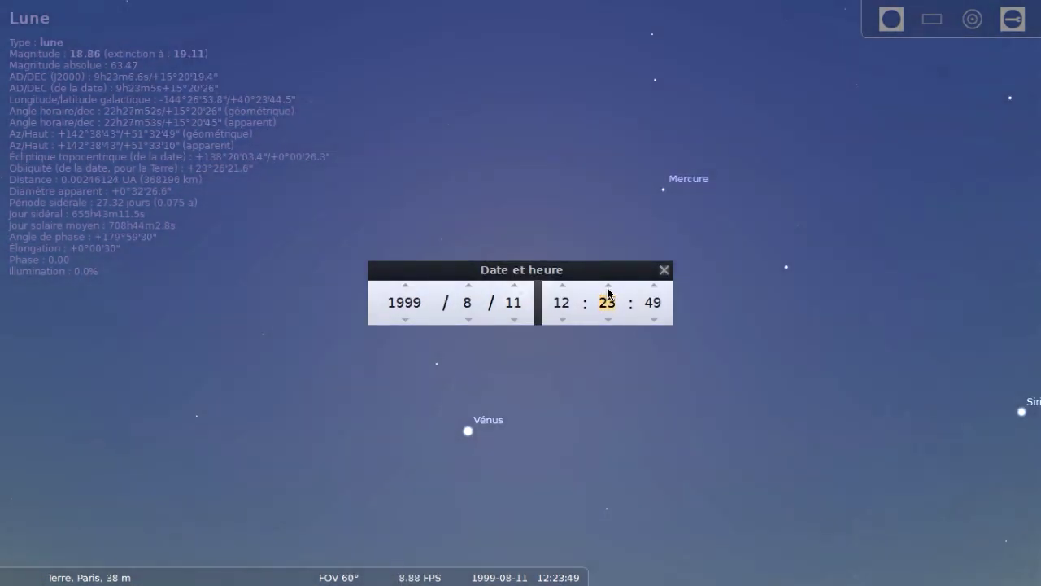
pyautogui.click(607, 286)
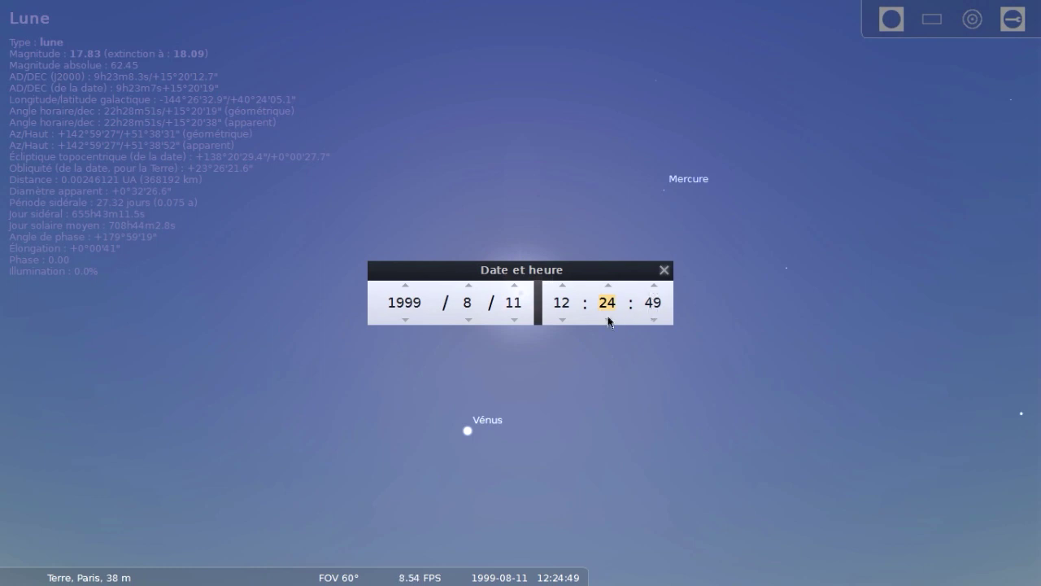
# Adjust the minutes and seconds so the time is exactly 12:24:00, and close the date and time settings
pyautogui.click(608, 319)
pyautogui.click(656, 286)
pyautogui.click(656, 285)
pyautogui.click(656, 286)
pyautogui.click(656, 286)
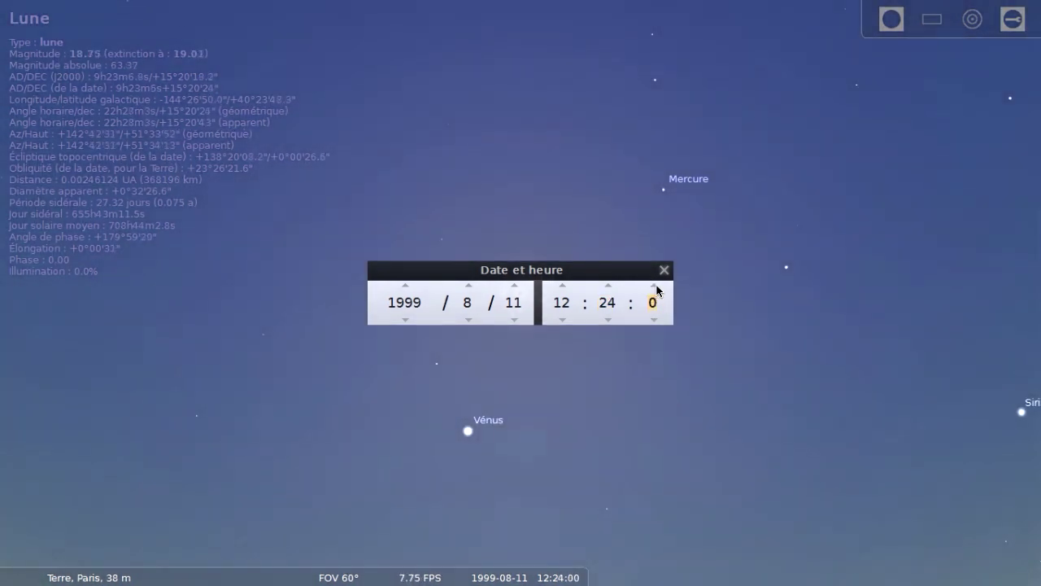
pyautogui.click(664, 270)
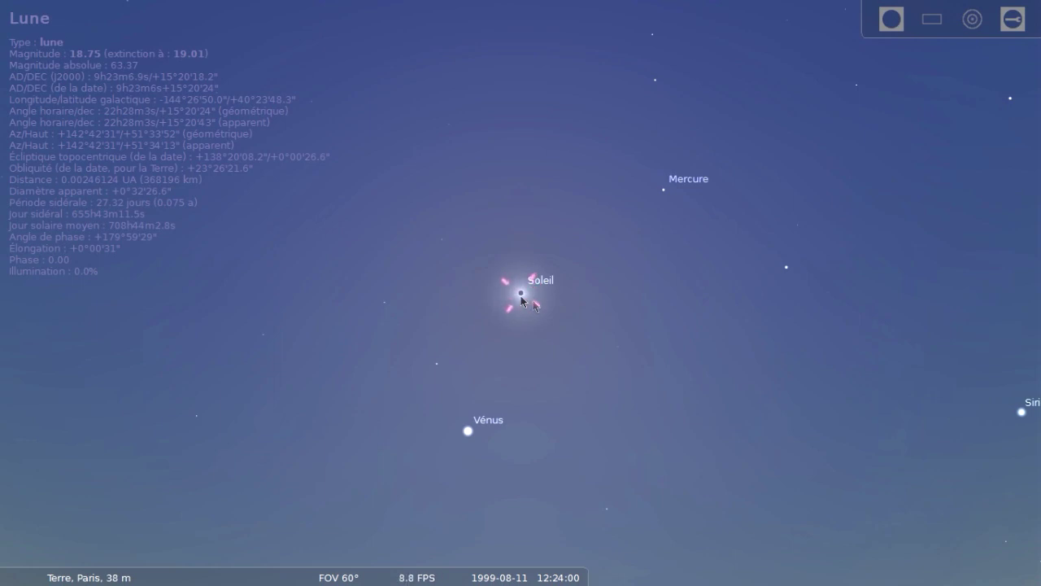
# Zoom in on the Sun to a field of view of about 3.5° to examine how the Moon covers it
pyautogui.scroll(3, 545, 315)
pyautogui.scroll(4, 545, 314)
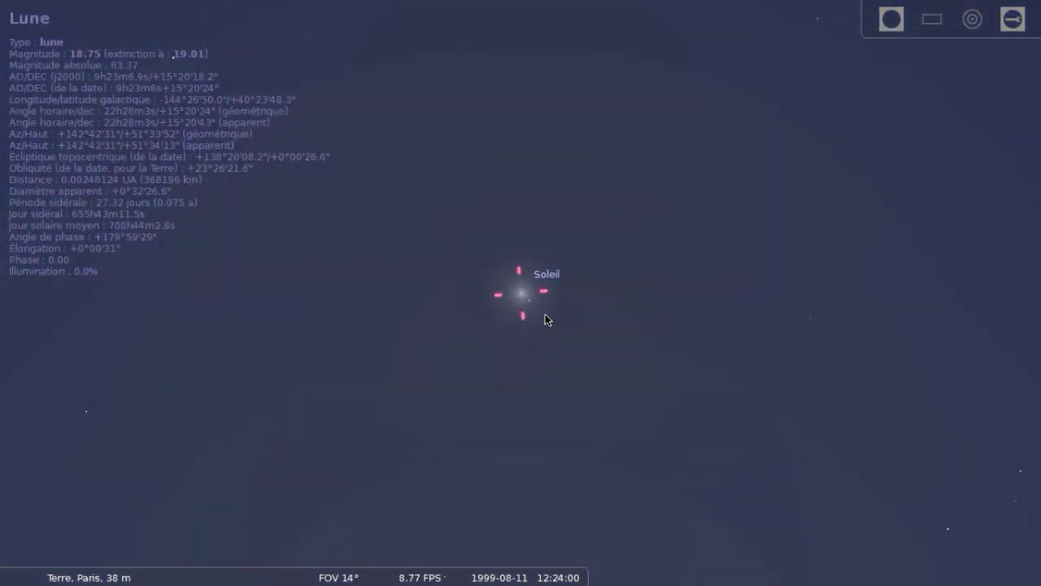
pyautogui.scroll(4, 545, 314)
pyautogui.scroll(4, 545, 314)
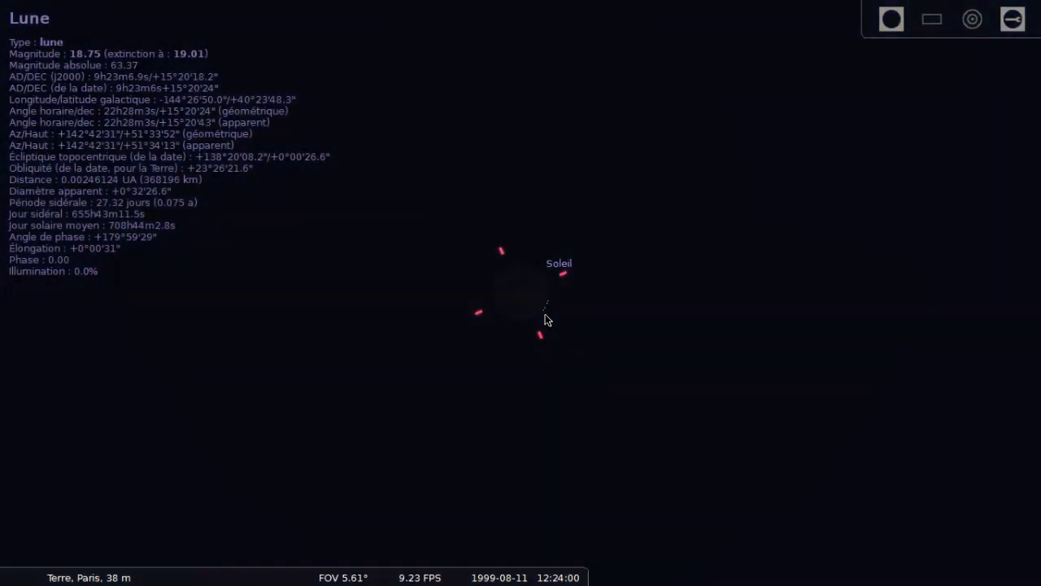
pyautogui.scroll(3, 549, 308)
# Zoom back out to a field of view of about 84° to view the sky around the eclipsed Sun
pyautogui.scroll(-5, 549, 301)
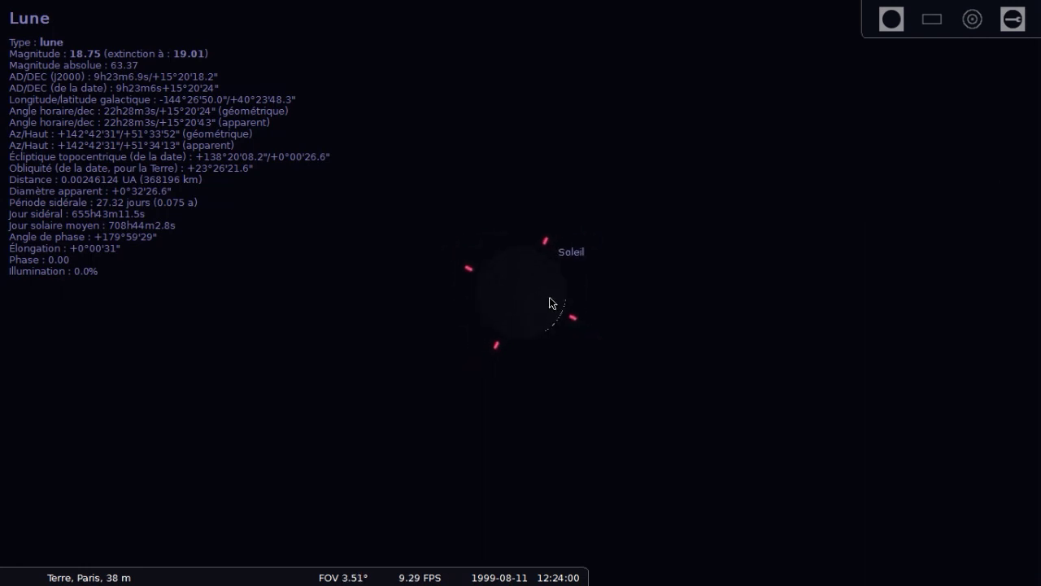
pyautogui.scroll(-8, 552, 344)
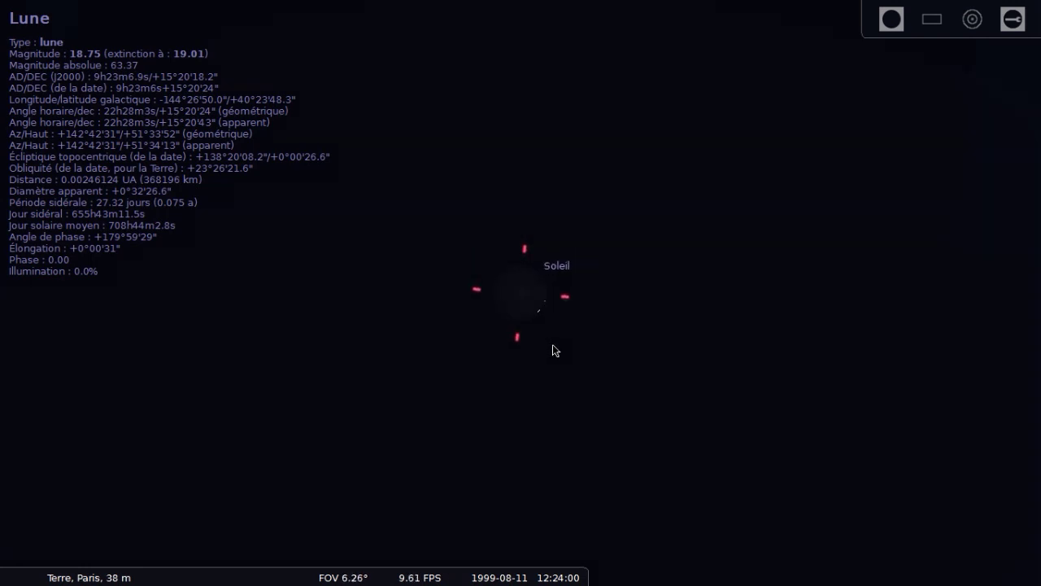
pyautogui.scroll(-3, 550, 345)
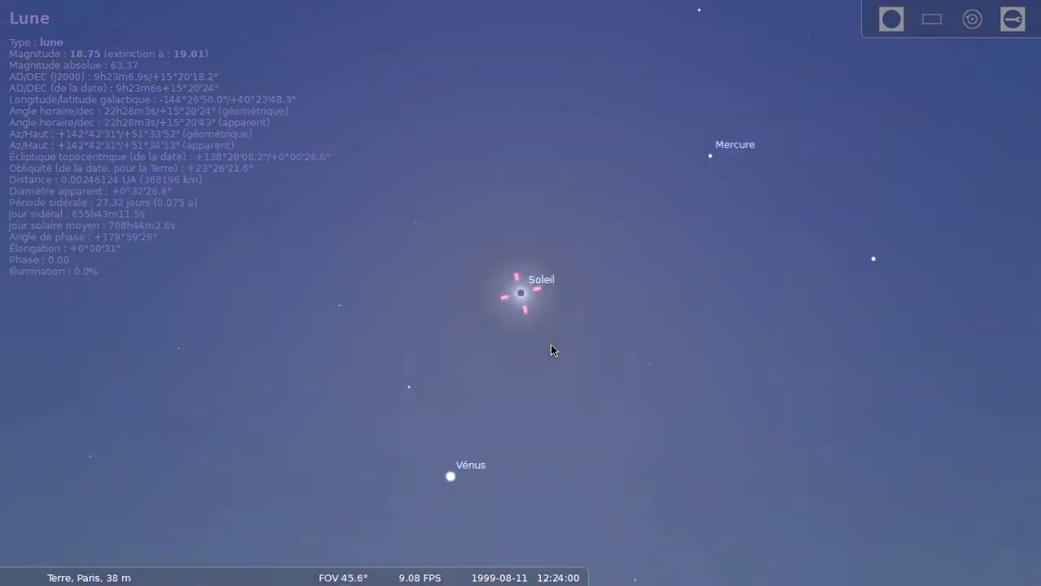
pyautogui.scroll(-3, 514, 379)
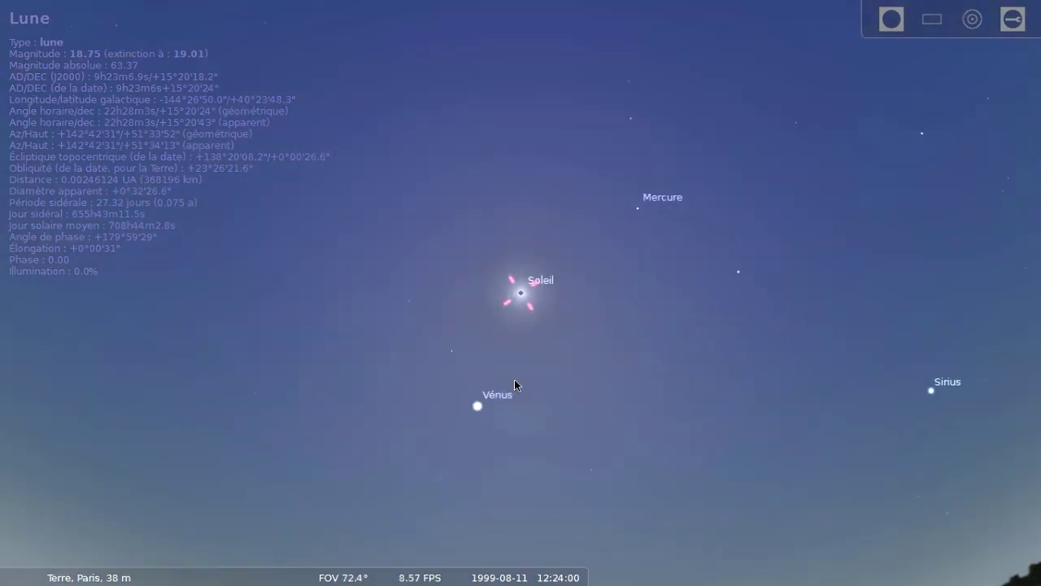
pyautogui.scroll(-2, 514, 380)
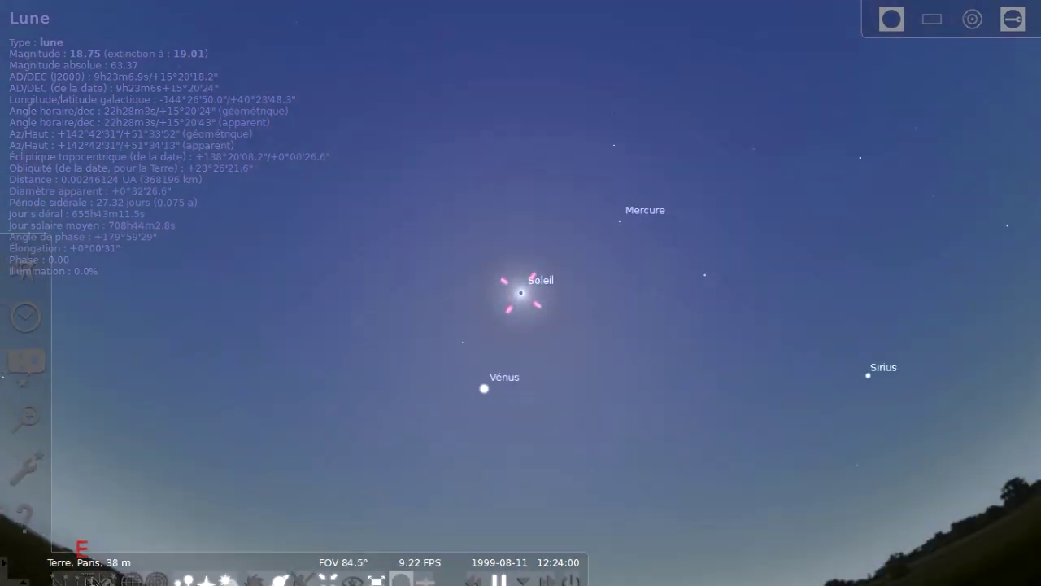
# Turn off the atmosphere and zoom in on the eclipsed Sun to a field of view of about 3.8°
pyautogui.moveTo(208, 573)
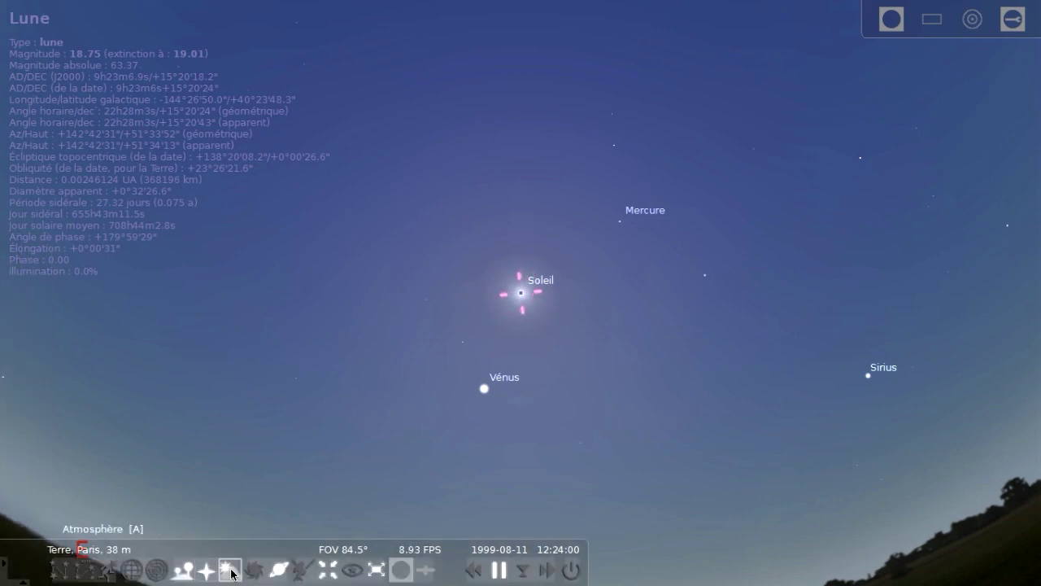
pyautogui.click(231, 570)
pyautogui.scroll(1, 526, 349)
pyautogui.scroll(5, 525, 349)
pyautogui.scroll(3, 517, 345)
pyautogui.scroll(1, 519, 349)
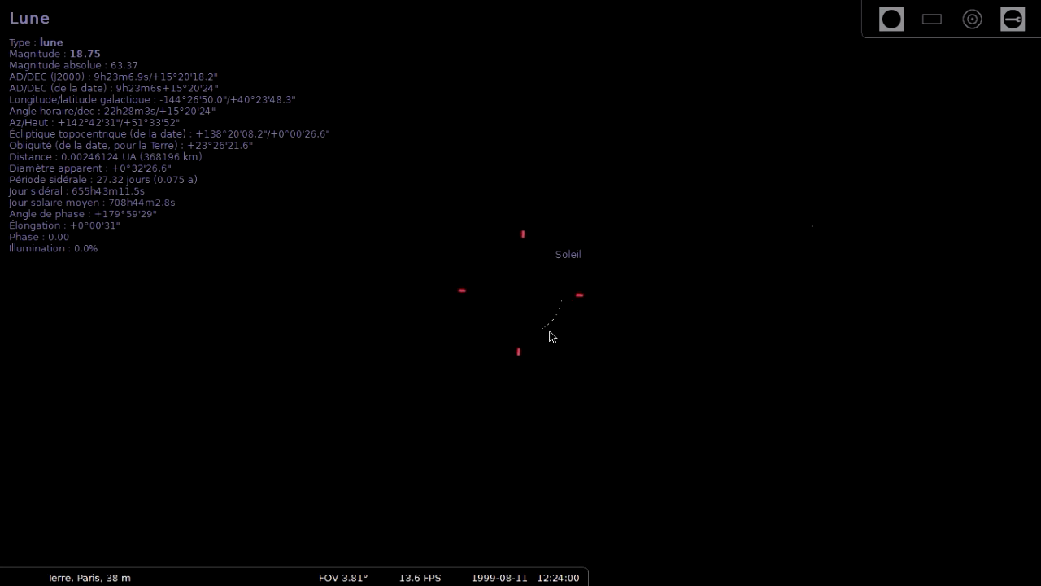
# Run time forward at accelerated speed to about 12:24:41, return to real speed, and zoom to a field of view of about 3.1°
pyautogui.moveTo(546, 573)
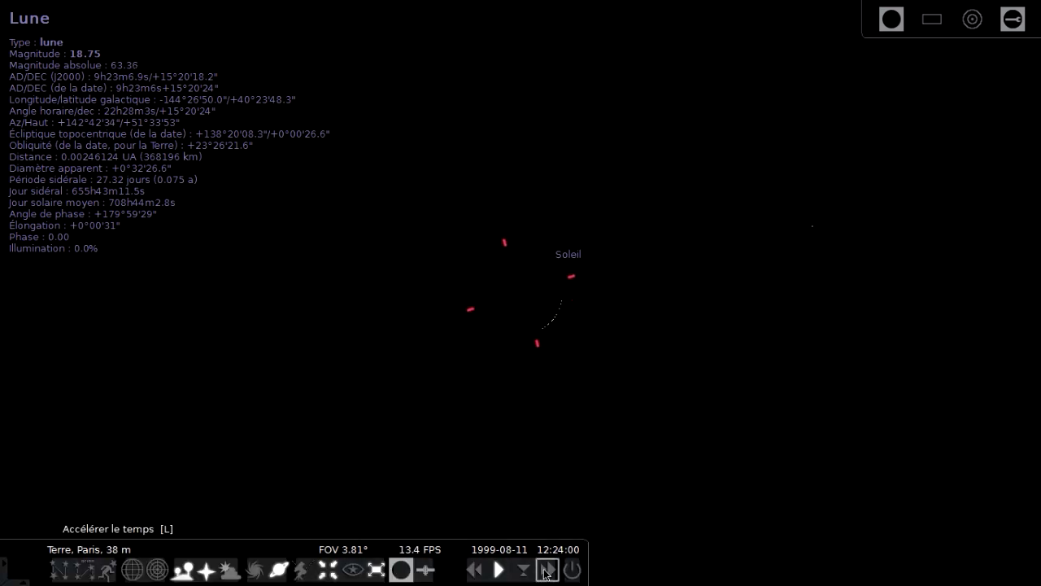
pyautogui.click(545, 574)
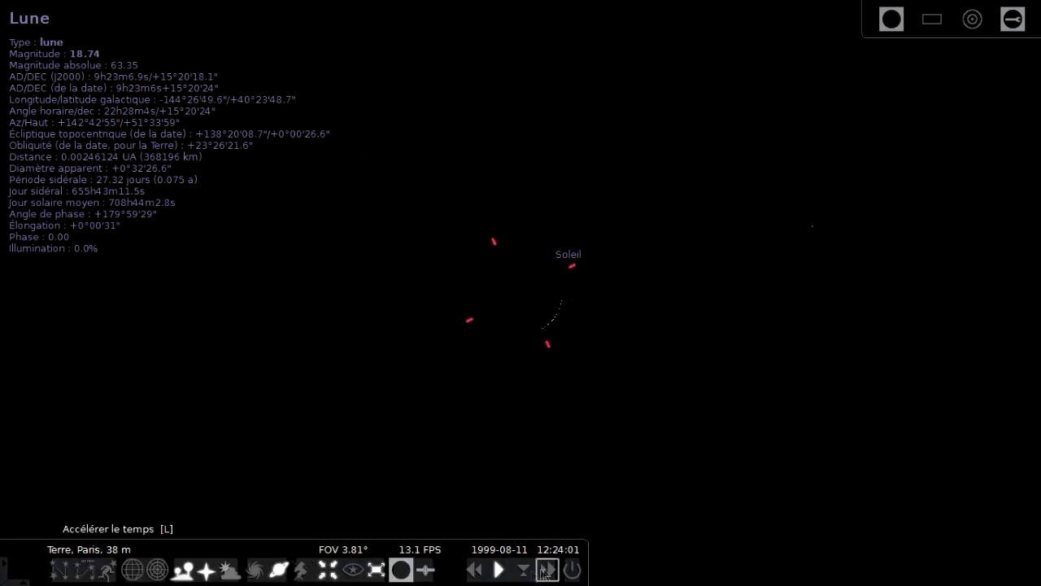
pyautogui.click(499, 571)
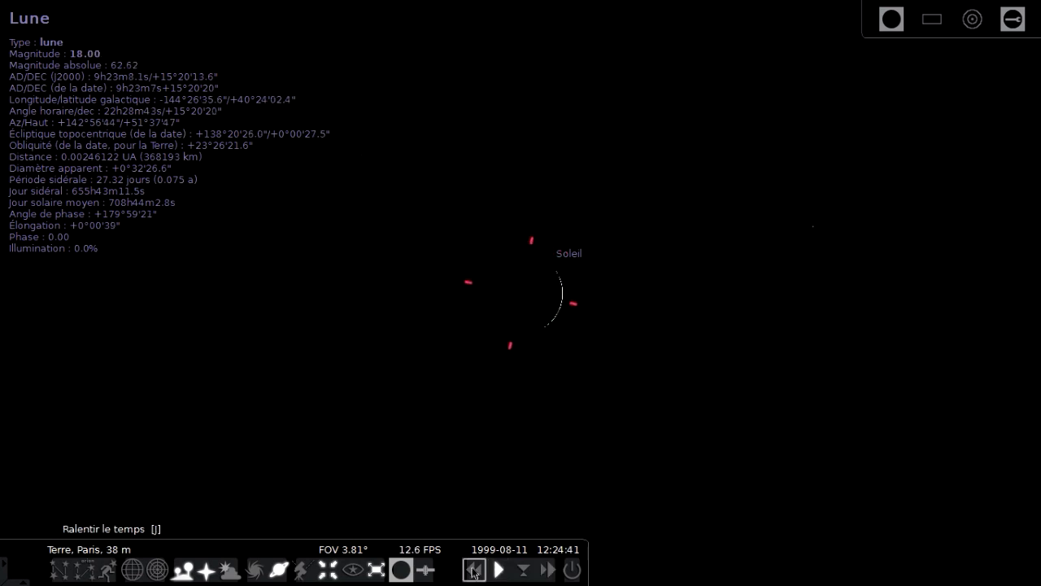
pyautogui.scroll(-3, 511, 362)
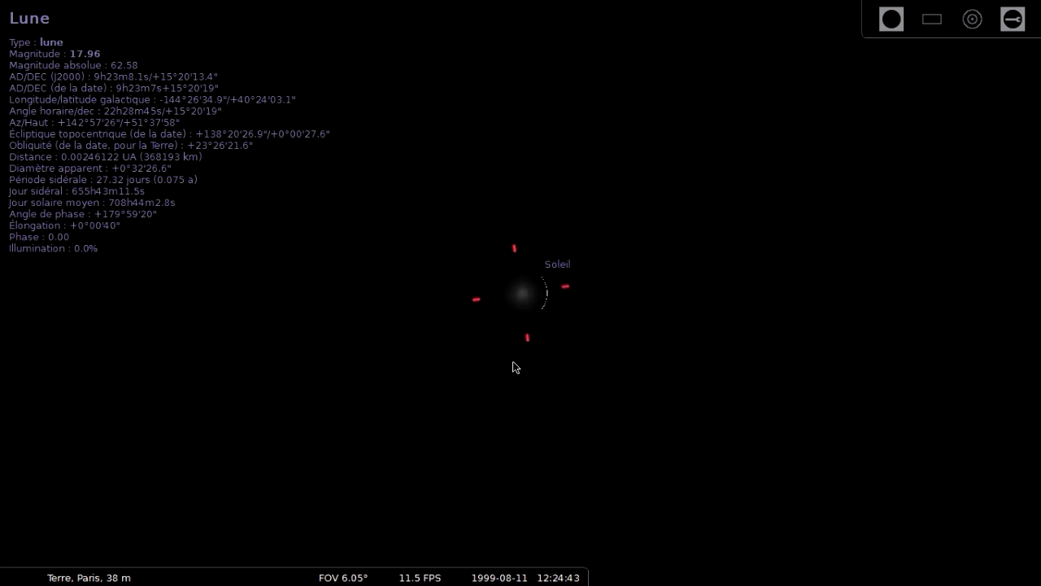
pyautogui.scroll(-5, 510, 365)
pyautogui.scroll(5, 511, 365)
pyautogui.scroll(2, 522, 367)
pyautogui.scroll(2, 521, 368)
# Rewind time quickly to about 12:05, run it fast forward to about 12:23, and return to real speed
pyautogui.click(477, 572)
pyautogui.click(477, 572)
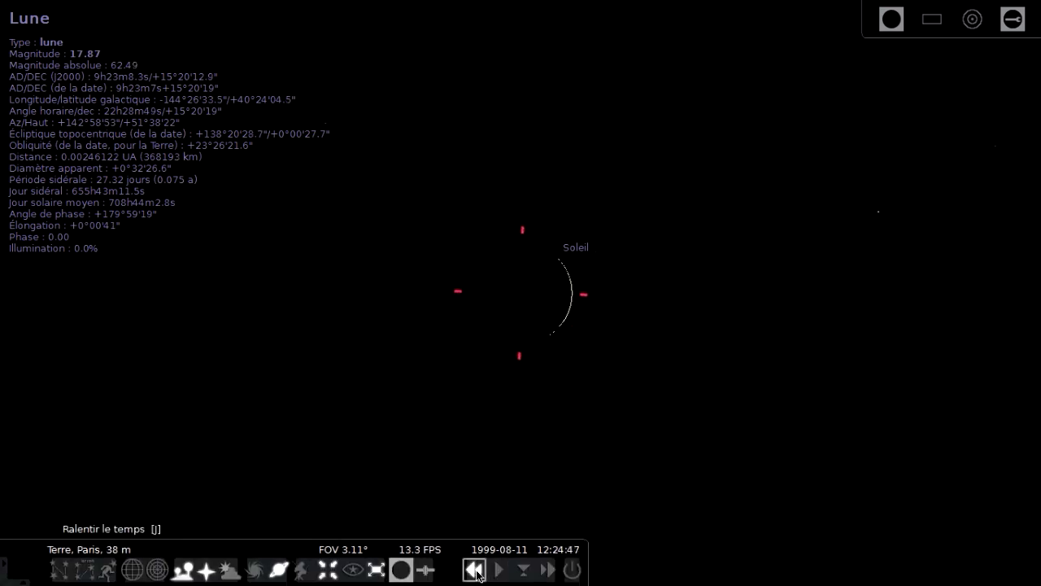
pyautogui.click(477, 572)
pyautogui.click(477, 572)
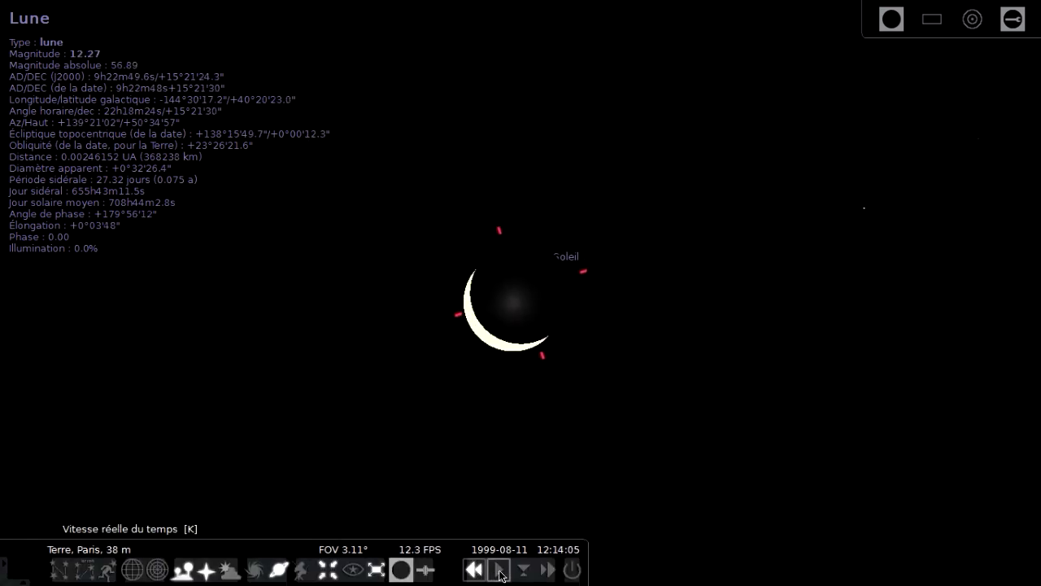
pyautogui.click(500, 571)
pyautogui.click(547, 571)
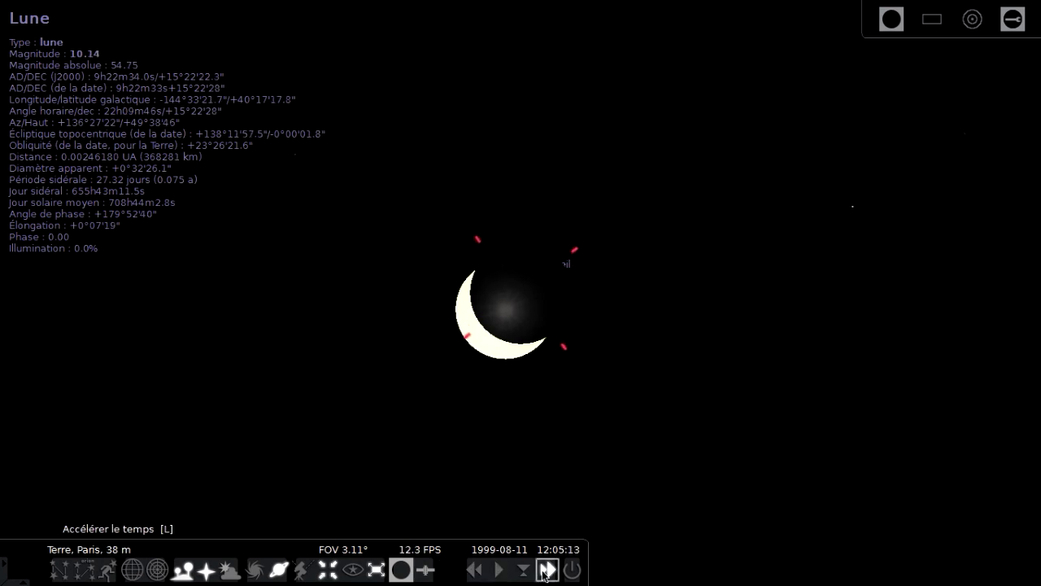
pyautogui.click(499, 571)
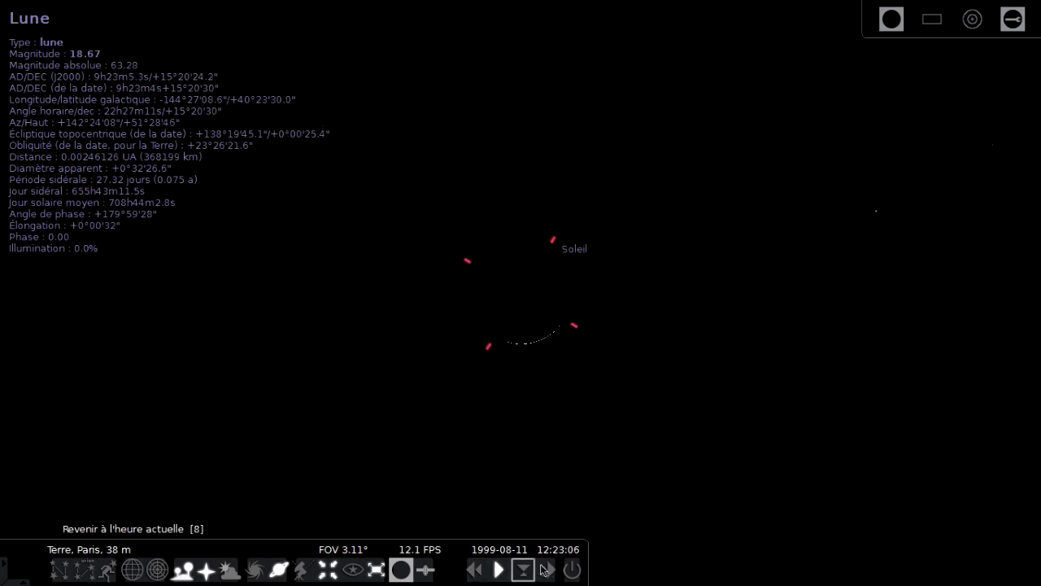
# Open the date and time settings, move their window clear of the Sun, and pause time at 12:23:13
pyautogui.moveTo(23, 358)
pyautogui.click(25, 316)
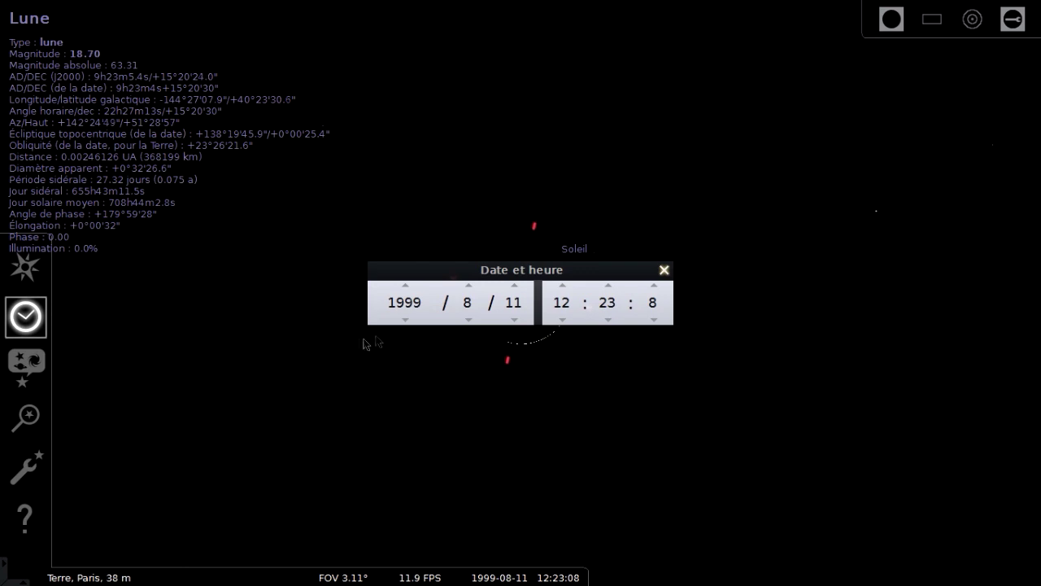
pyautogui.moveTo(495, 269); pyautogui.dragTo(710, 435)
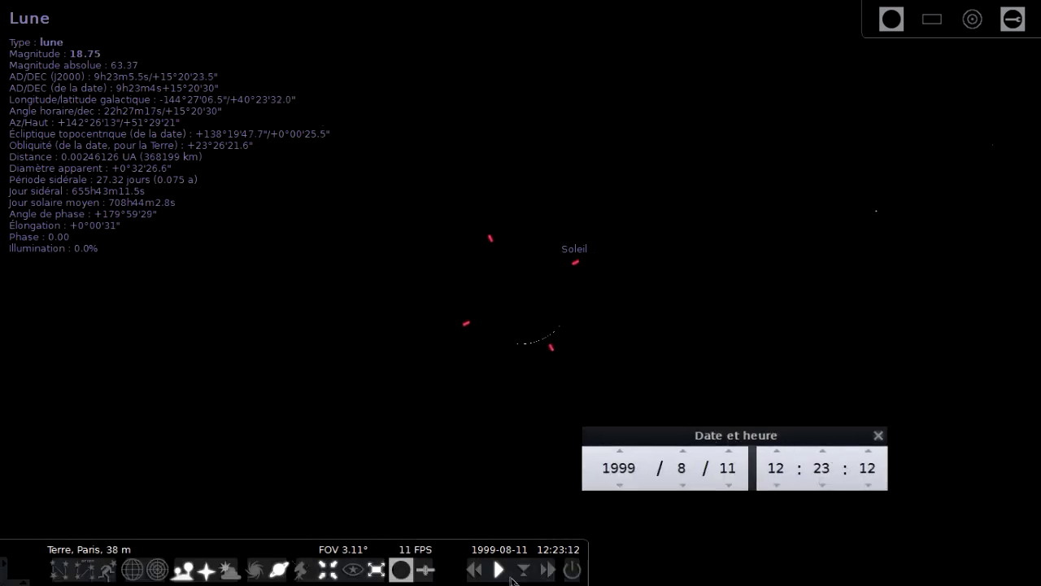
pyautogui.click(498, 571)
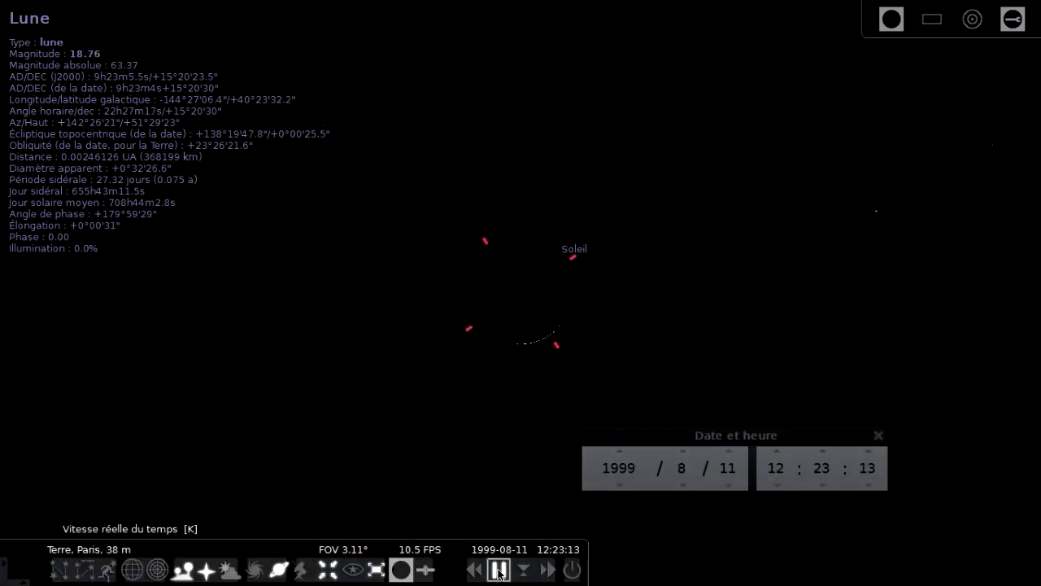
# Set the time to 12:23:44 and close the date and time settings
pyautogui.click(819, 452)
pyautogui.click(823, 453)
pyautogui.click(821, 485)
pyautogui.click(822, 484)
pyautogui.click(868, 453)
pyautogui.click(869, 452)
pyautogui.click(869, 453)
pyautogui.click(868, 452)
pyautogui.click(868, 452)
pyautogui.click(868, 452)
pyautogui.click(868, 452)
pyautogui.click(868, 453)
pyautogui.click(867, 453)
pyautogui.click(867, 452)
pyautogui.click(868, 452)
pyautogui.click(868, 452)
pyautogui.click(868, 452)
pyautogui.click(868, 452)
pyautogui.click(868, 452)
pyautogui.click(868, 453)
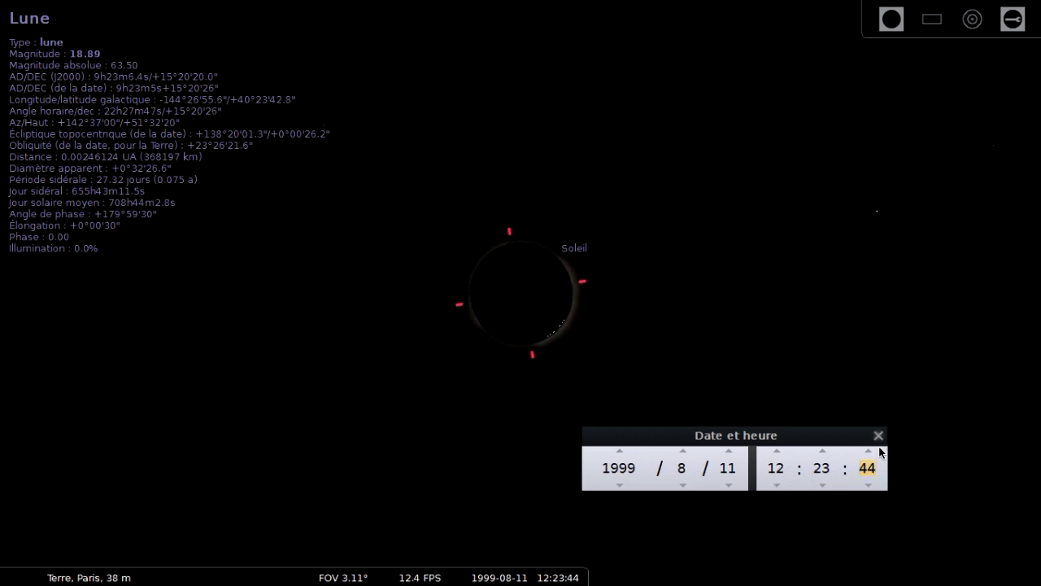
pyautogui.click(879, 435)
# Zoom to a field of view of about 2.06°, deselect the Moon, and hide the planet labels
pyautogui.scroll(-2, 750, 404)
pyautogui.scroll(1, 529, 319)
pyautogui.scroll(3, 529, 322)
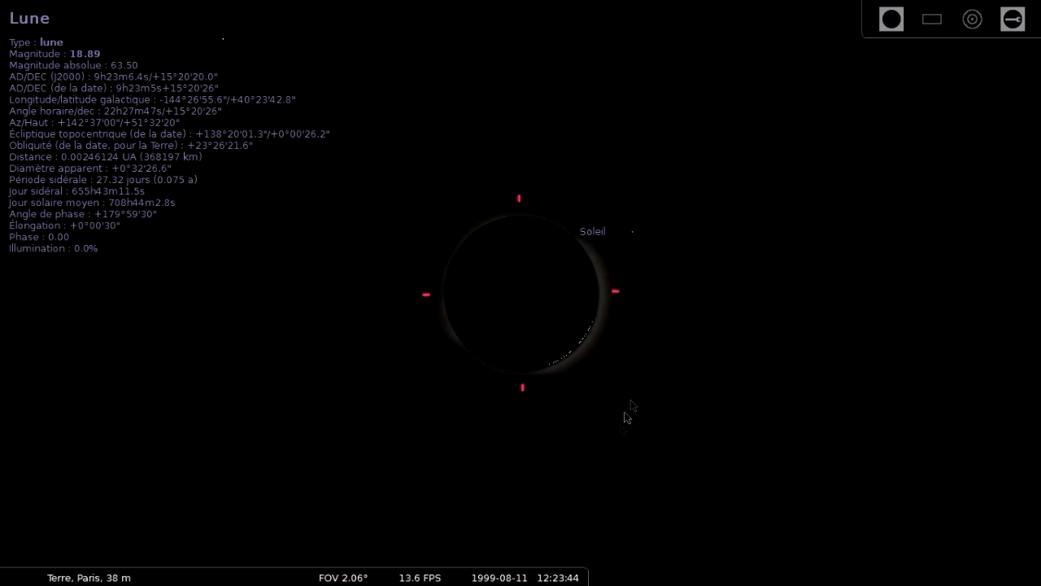
pyautogui.rightClick(621, 480)
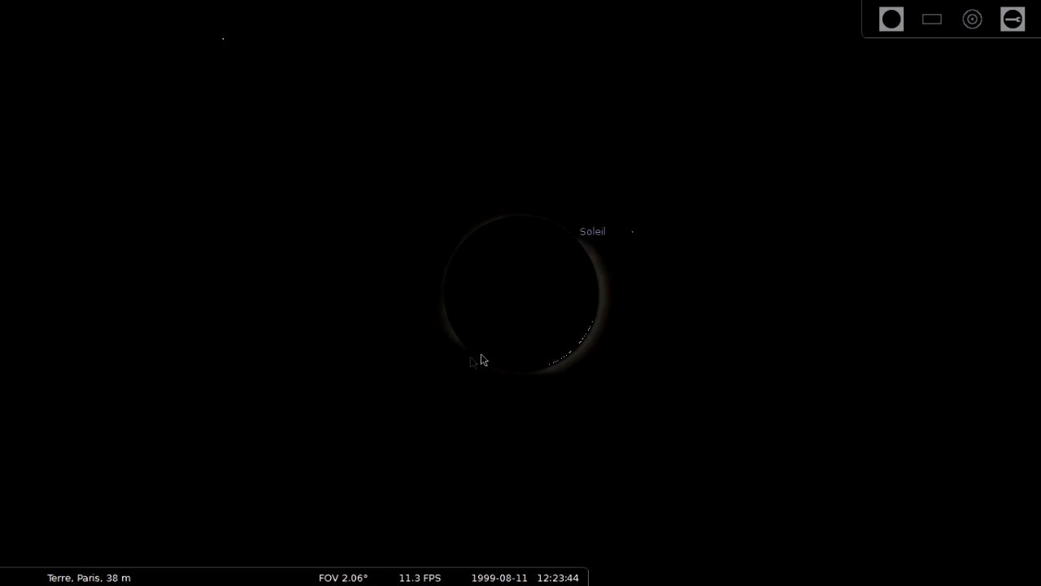
pyautogui.moveTo(403, 576)
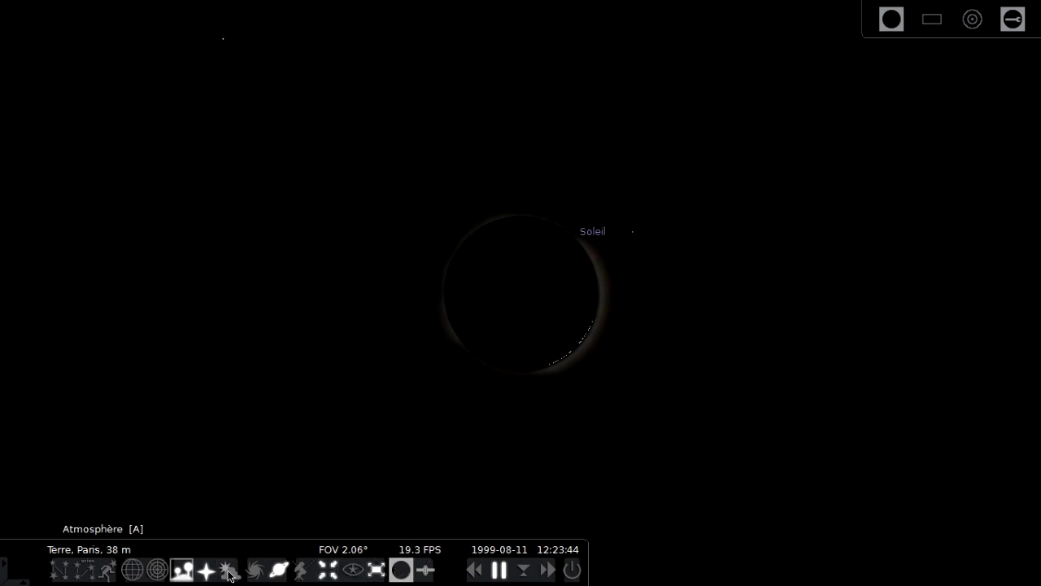
pyautogui.click(277, 572)
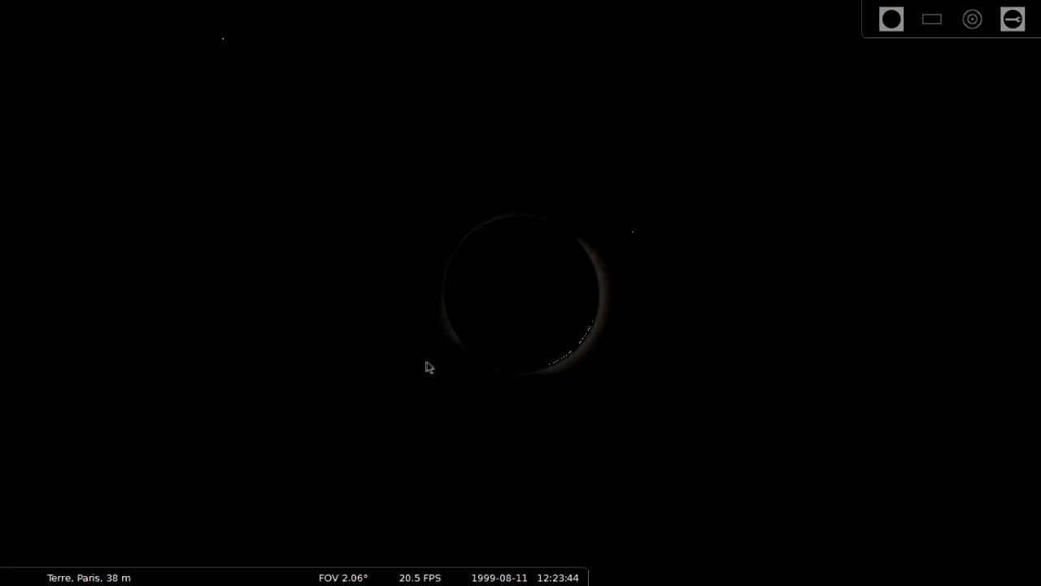
# Rewind time to about 12:22:28, resume real speed, then select the Sun and centre the view on it
pyautogui.click(474, 569)
pyautogui.click(474, 569)
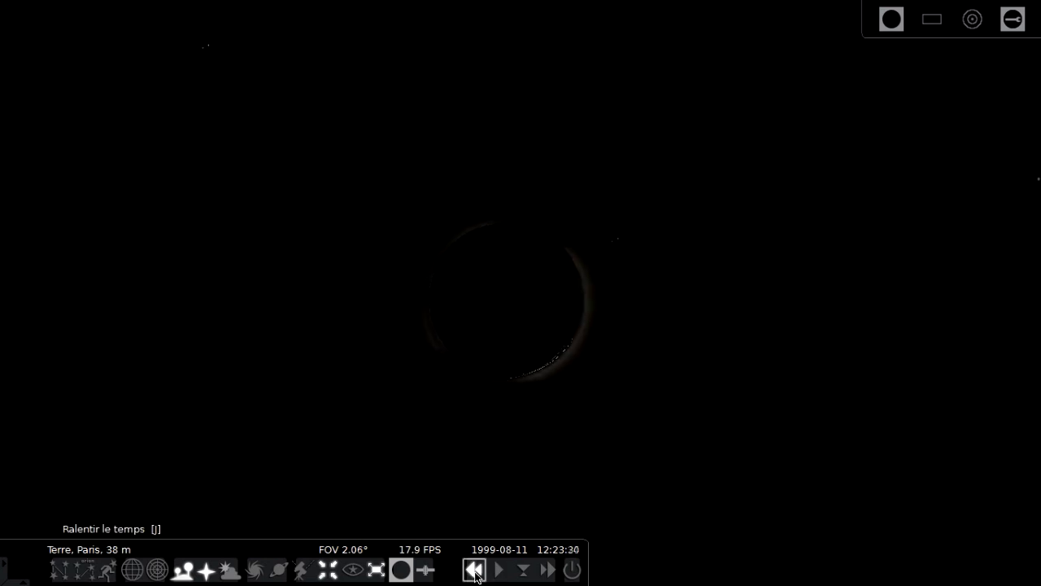
pyautogui.click(495, 575)
pyautogui.click(467, 356)
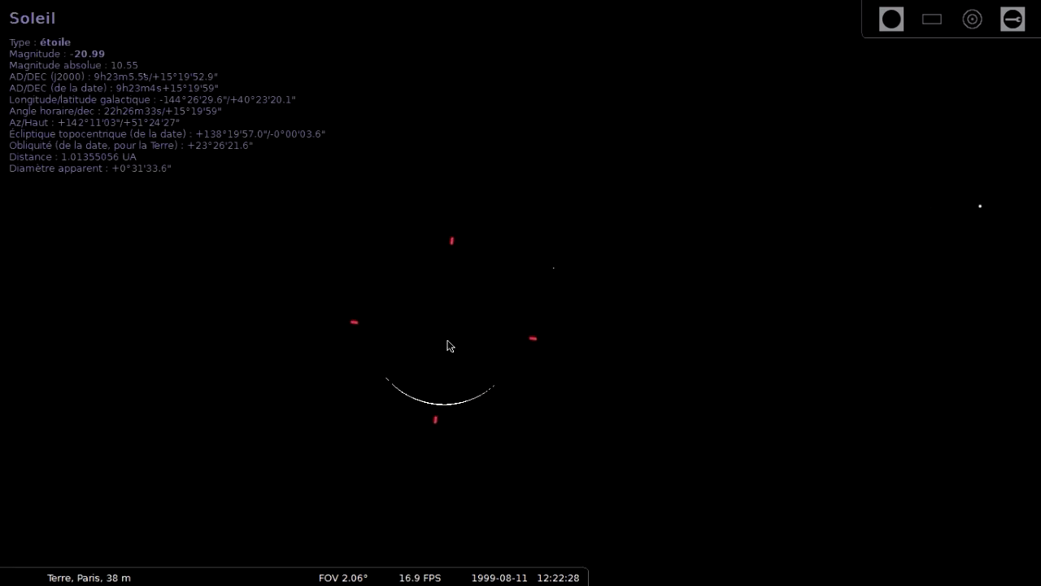
pyautogui.press('space')
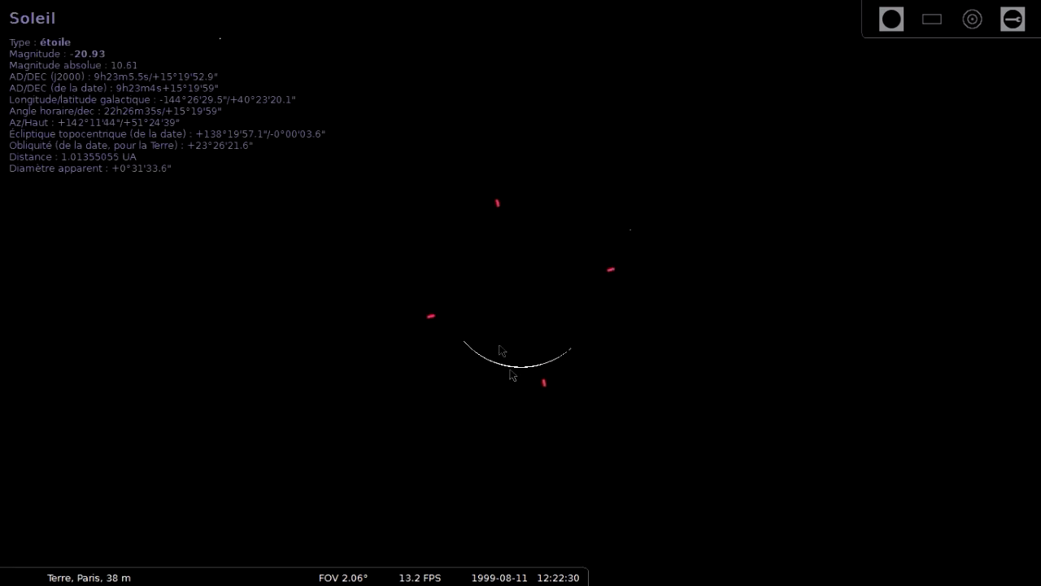
# Rewind to about 10:59, before the eclipse starts, and run time fast forward to about 14:00, ending at real speed
pyautogui.click(483, 575)
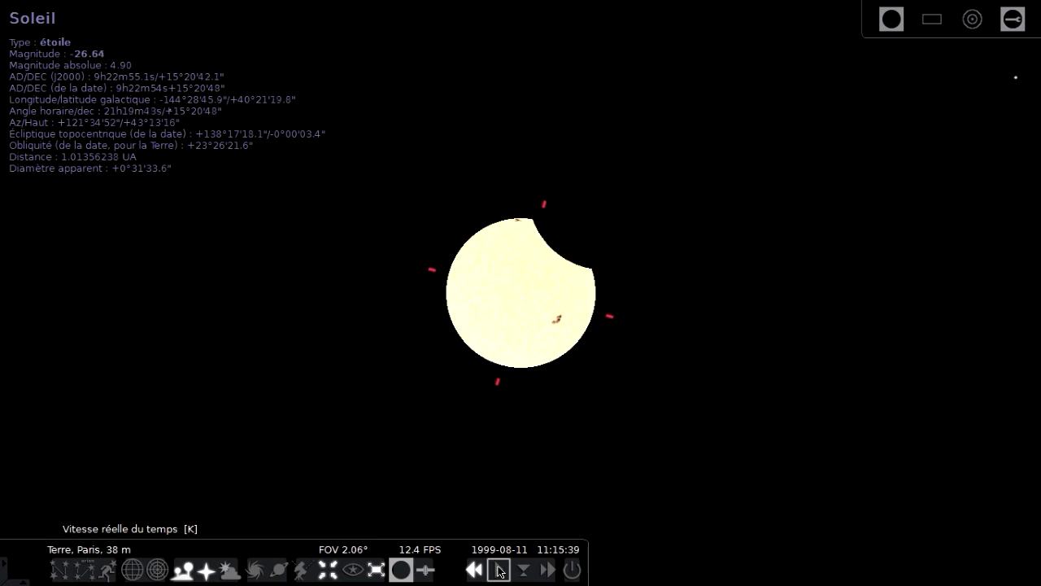
pyautogui.click(498, 572)
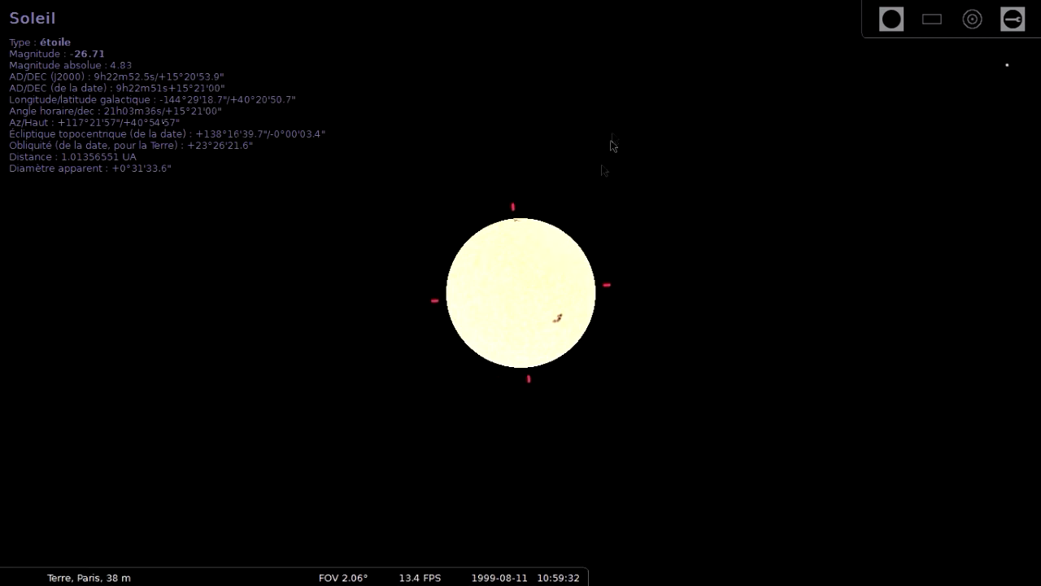
pyautogui.moveTo(548, 572)
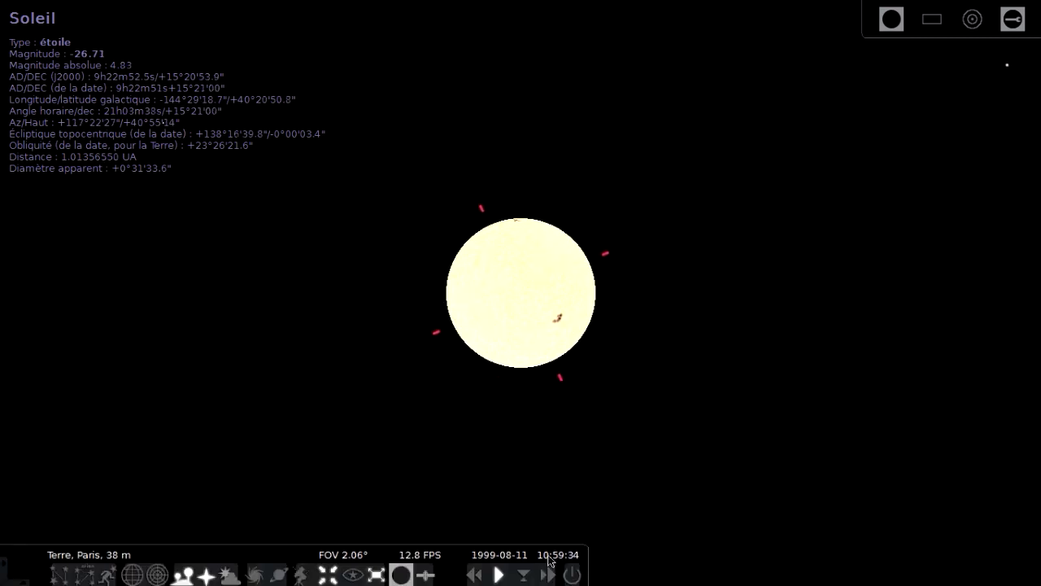
pyautogui.click(549, 571)
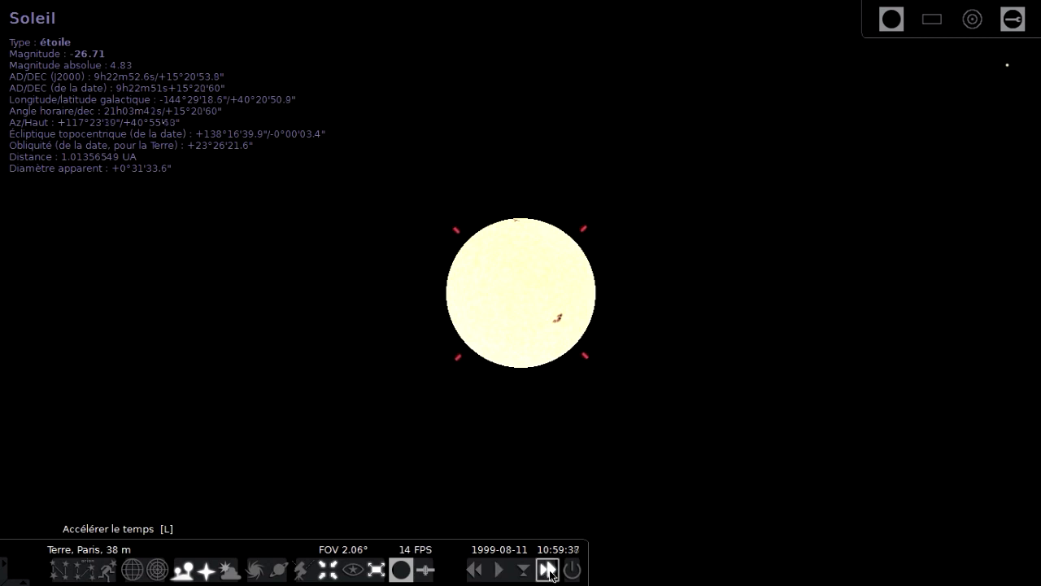
pyautogui.click(548, 571)
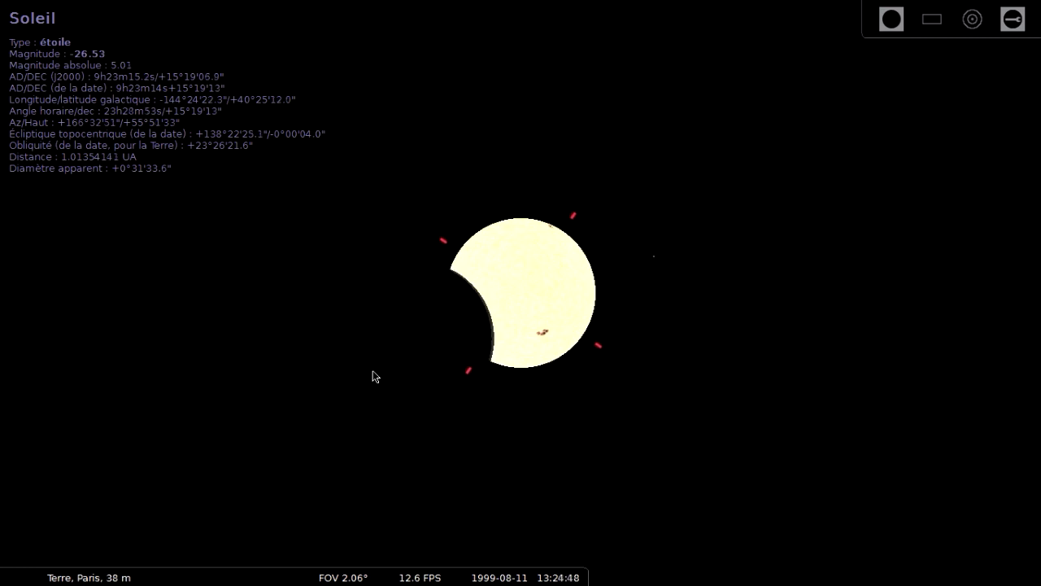
pyautogui.click(499, 566)
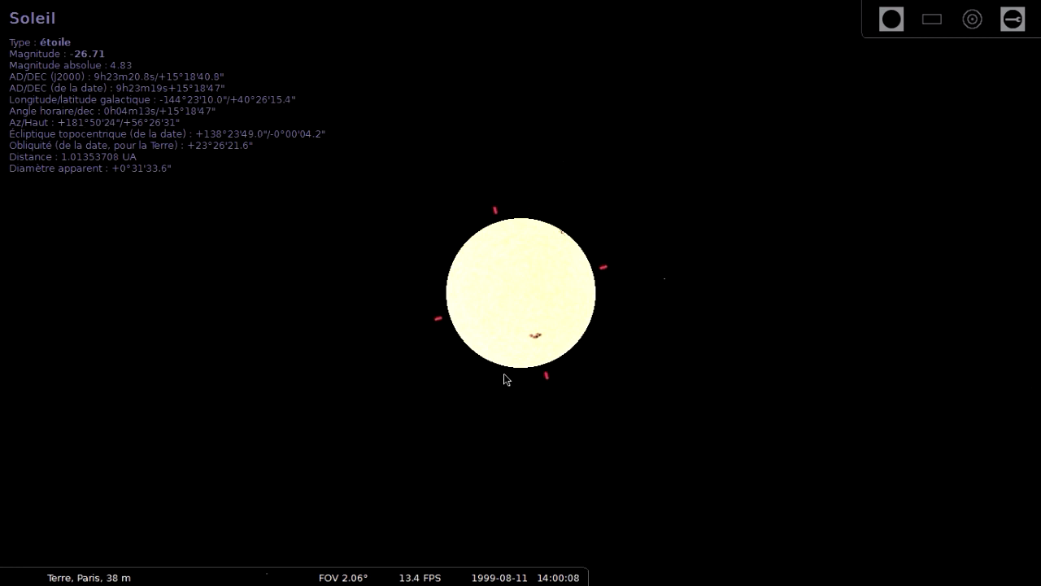
# Select the Moon and the Sun in turn to compare their apparent diameters, ending with the Moon selected
pyautogui.moveTo(553, 578)
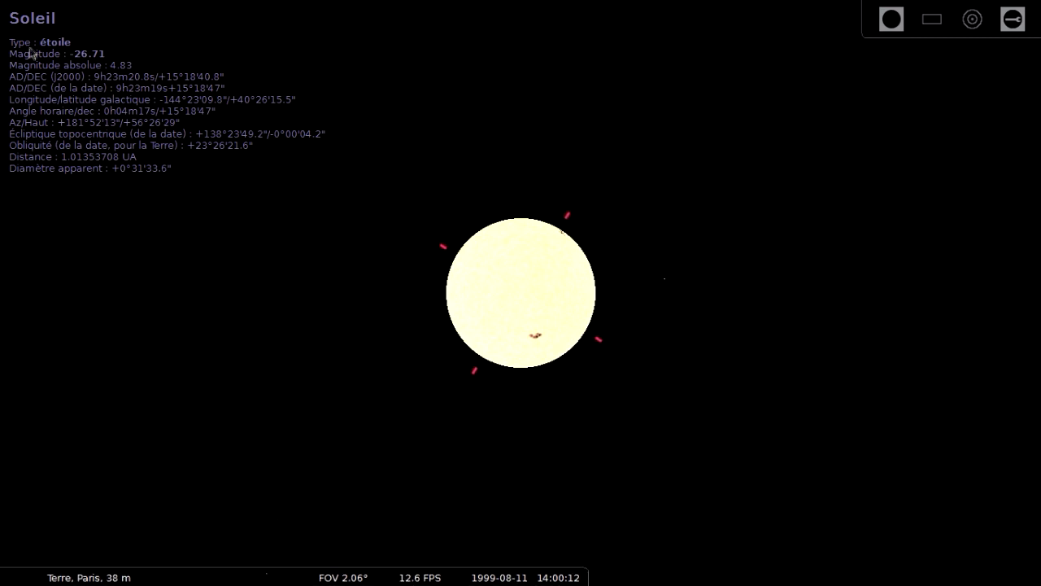
pyautogui.click(333, 338)
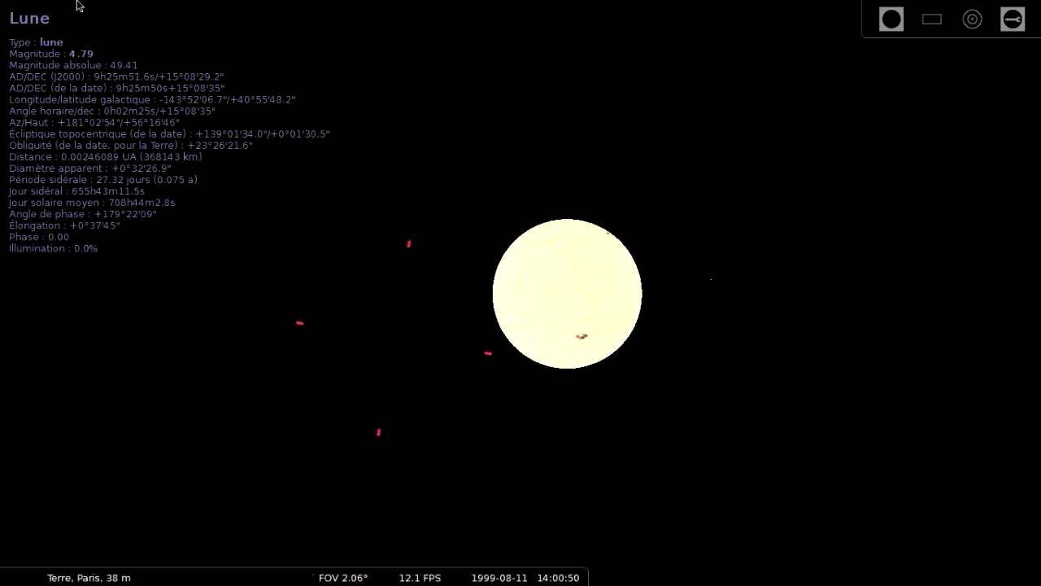
pyautogui.click(543, 294)
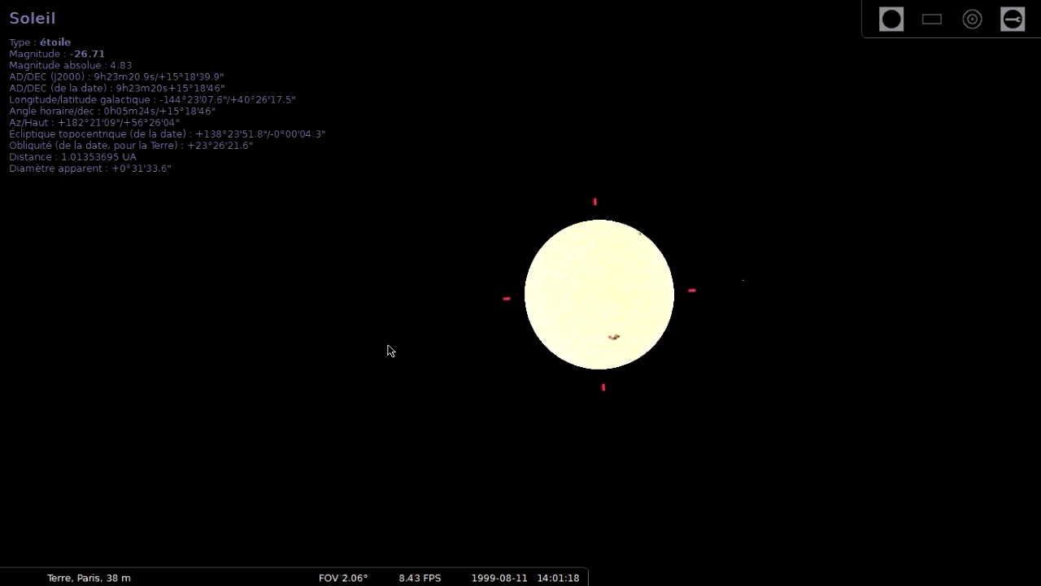
pyautogui.click(433, 321)
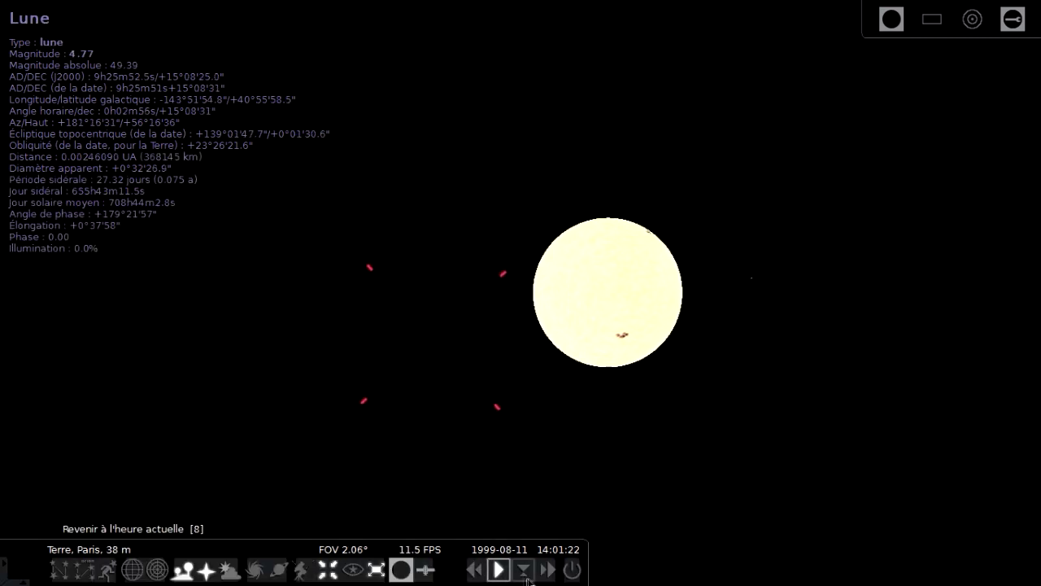
# Rewind time to about 11:01, near the start of the eclipse, and resume real speed
pyautogui.click(474, 569)
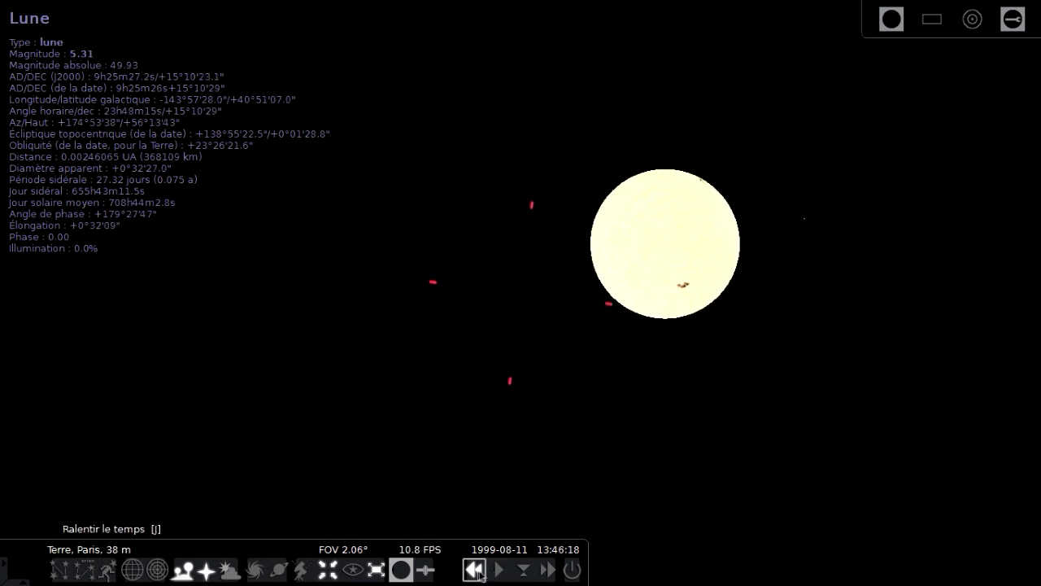
pyautogui.click(476, 572)
pyautogui.click(496, 568)
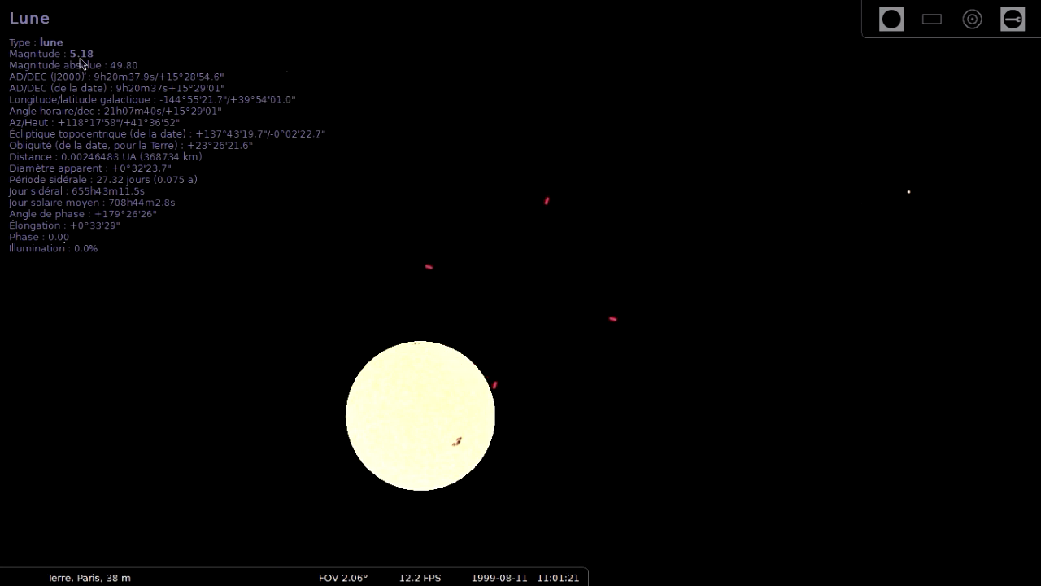
# Run time fast forward through the eclipse to about 13:54 and resume real speed
pyautogui.moveTo(497, 561)
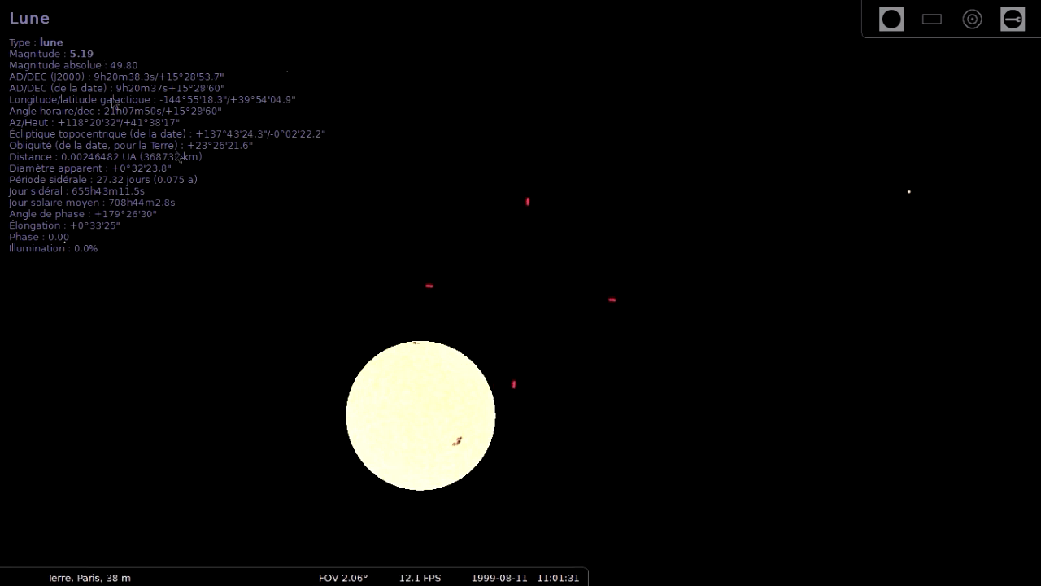
pyautogui.click(549, 571)
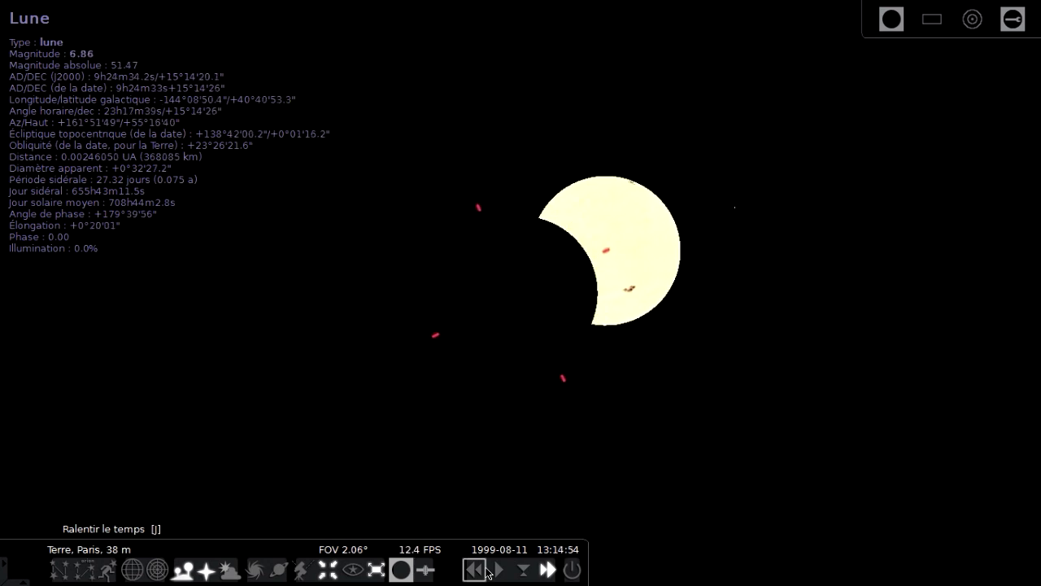
pyautogui.click(487, 571)
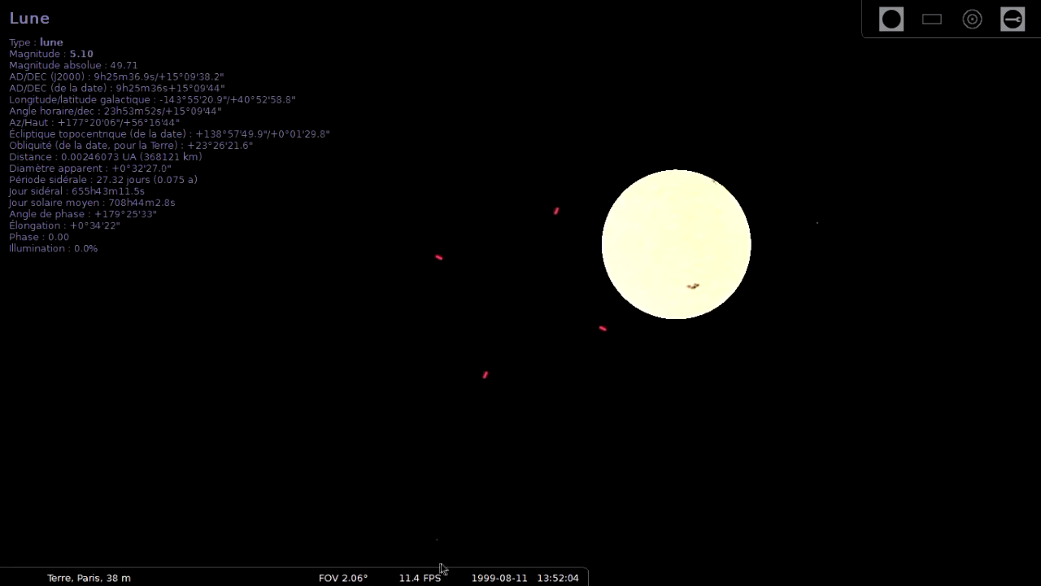
pyautogui.click(495, 571)
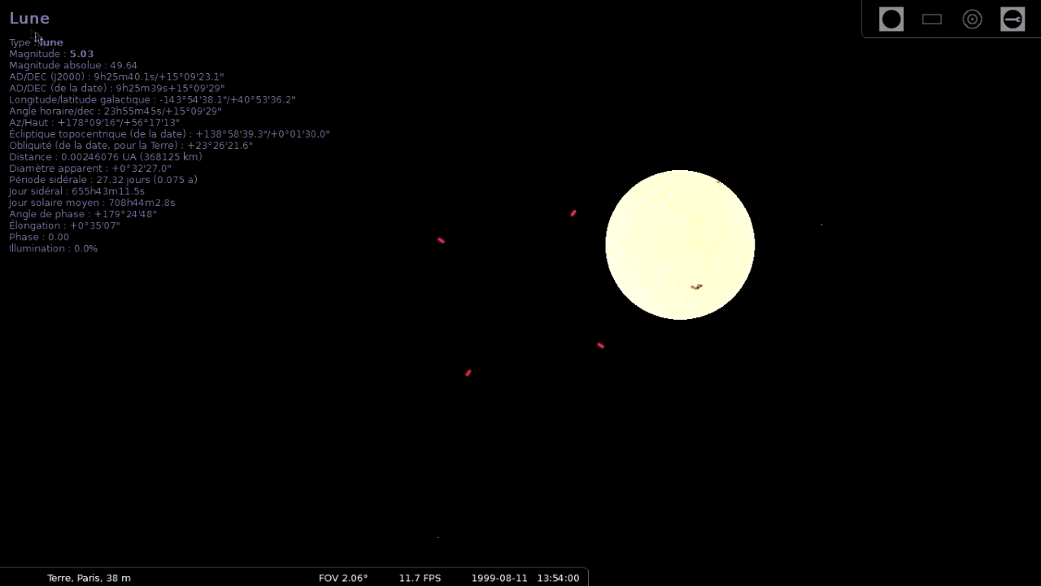
# Set the simulation's clock back to 12:23 on 11 August 1999, near the eclipse maximum
pyautogui.moveTo(11, 366)
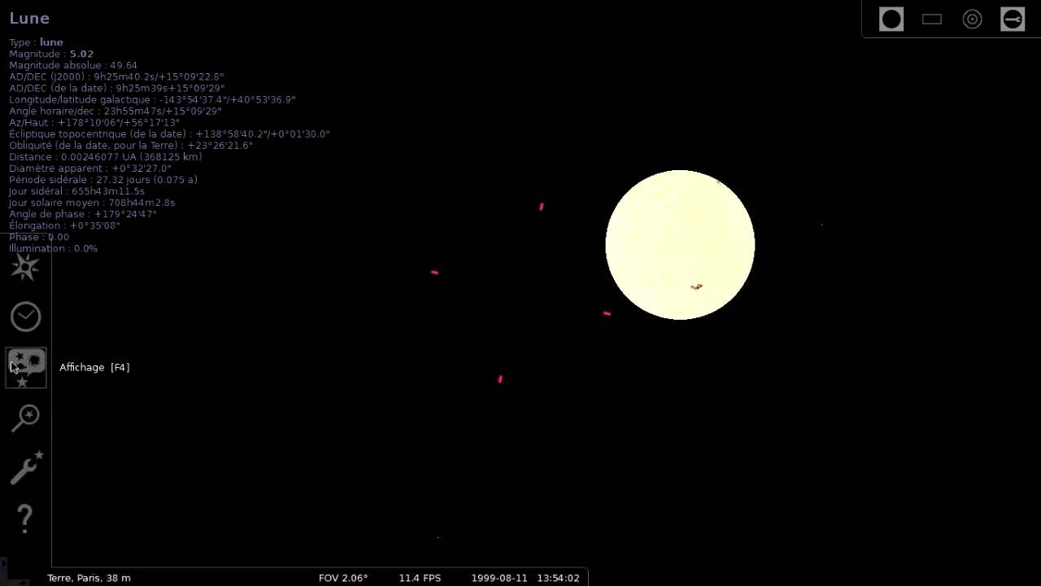
pyautogui.click(25, 317)
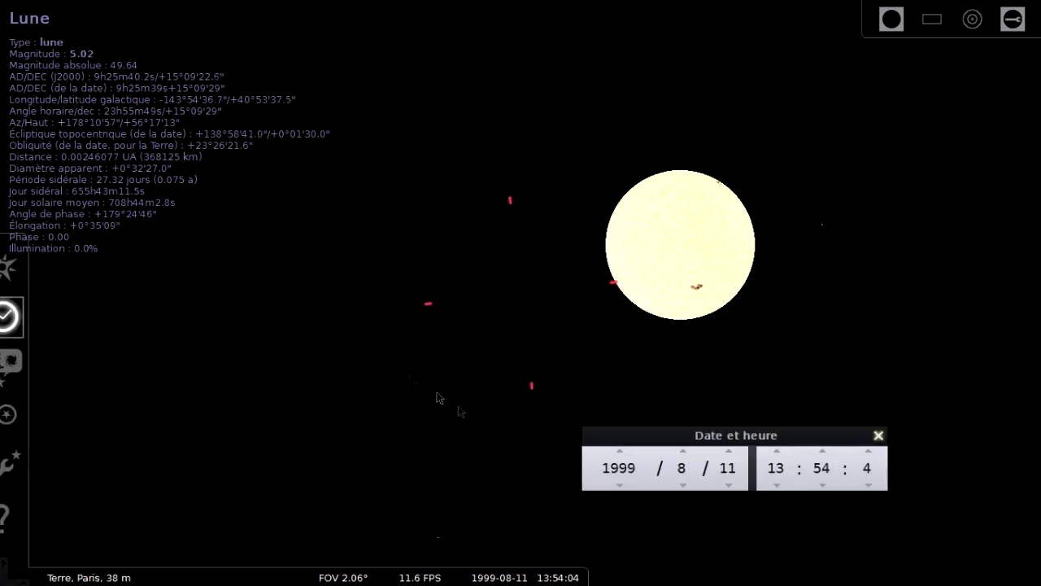
pyautogui.click(777, 484)
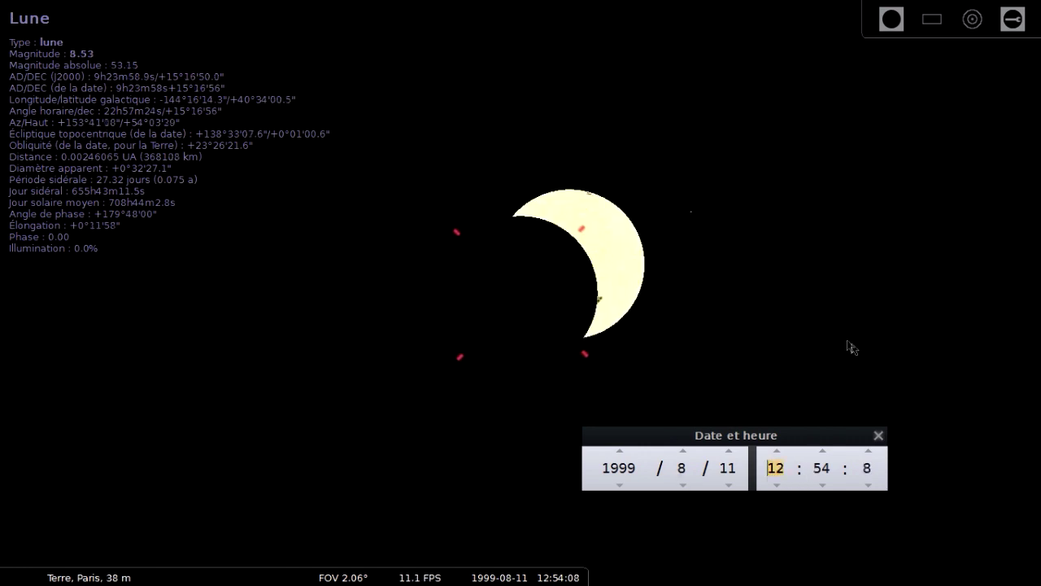
pyautogui.click(821, 485)
pyautogui.click(822, 484)
pyautogui.click(821, 485)
pyautogui.click(823, 486)
pyautogui.click(823, 486)
pyautogui.click(823, 485)
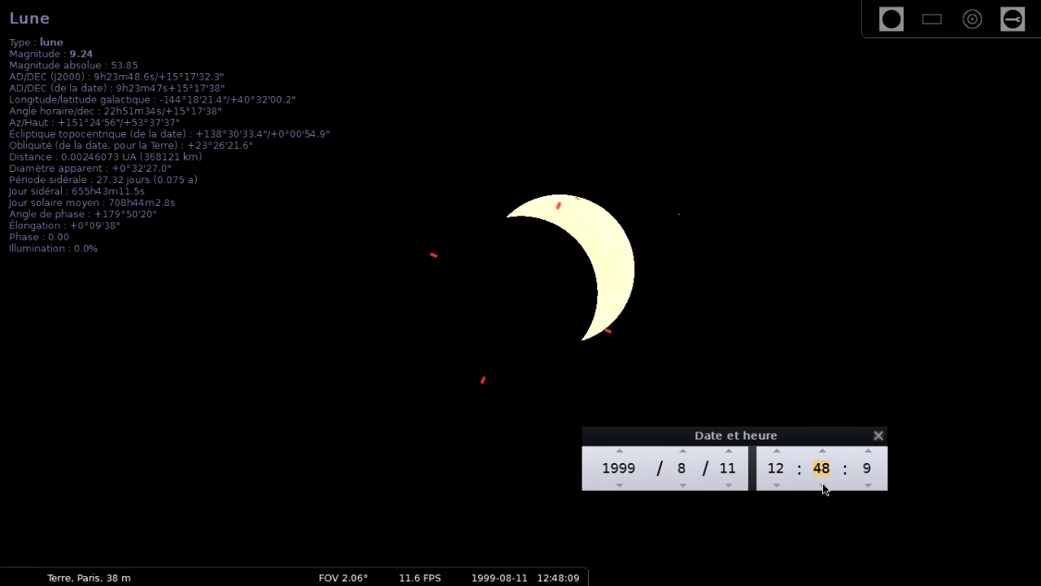
pyautogui.doubleClick(822, 485)
pyautogui.doubleClick(823, 484)
pyautogui.doubleClick(822, 484)
pyautogui.doubleClick(822, 484)
pyautogui.click(822, 485)
pyautogui.doubleClick(822, 485)
pyautogui.click(822, 486)
pyautogui.click(822, 485)
pyautogui.click(822, 486)
pyautogui.click(822, 486)
pyautogui.click(823, 485)
pyautogui.click(822, 486)
pyautogui.click(822, 486)
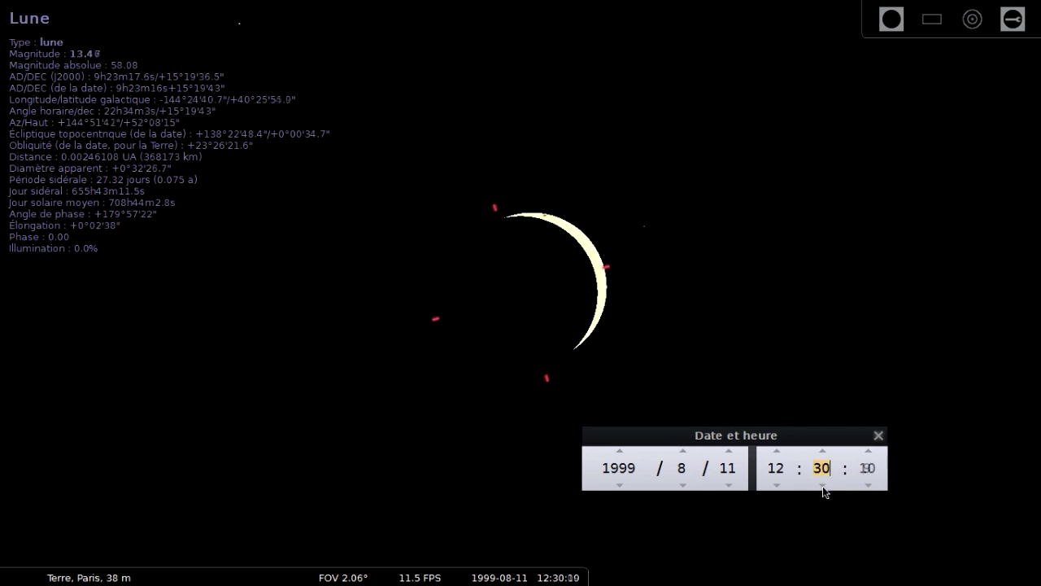
pyautogui.click(822, 486)
pyautogui.click(822, 486)
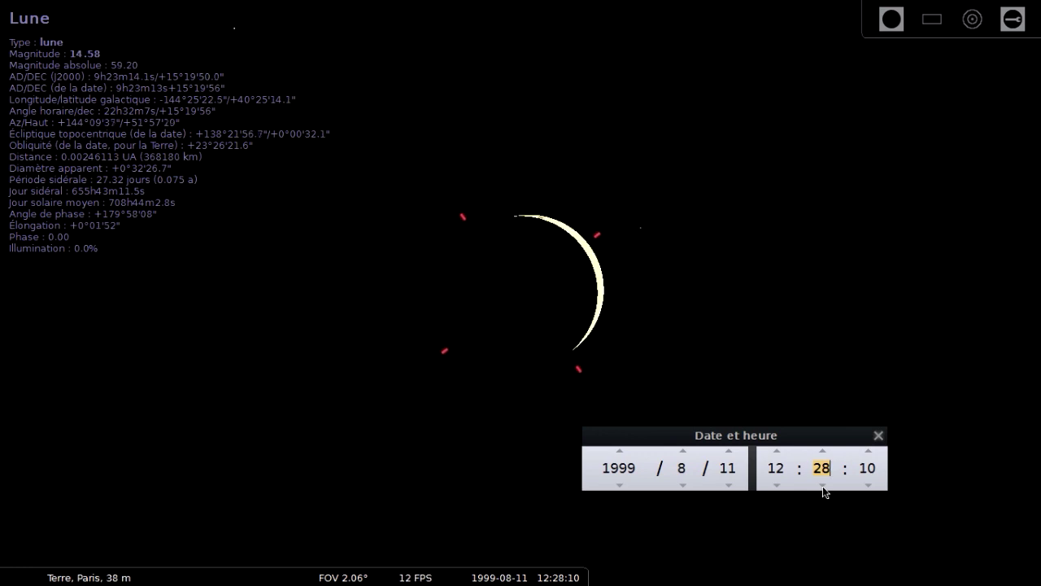
pyautogui.click(821, 486)
pyautogui.click(821, 485)
pyautogui.click(821, 486)
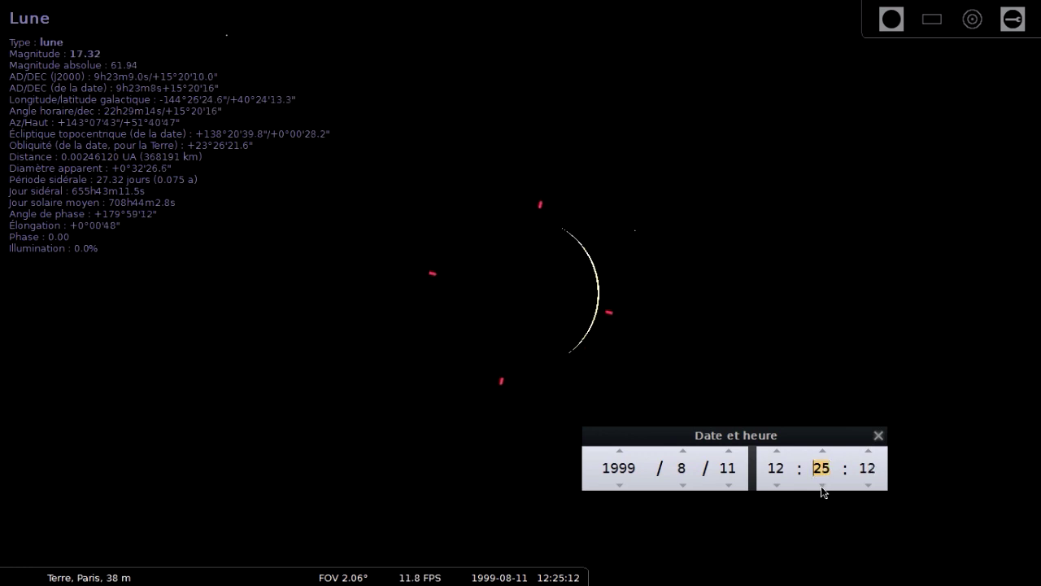
pyautogui.click(821, 486)
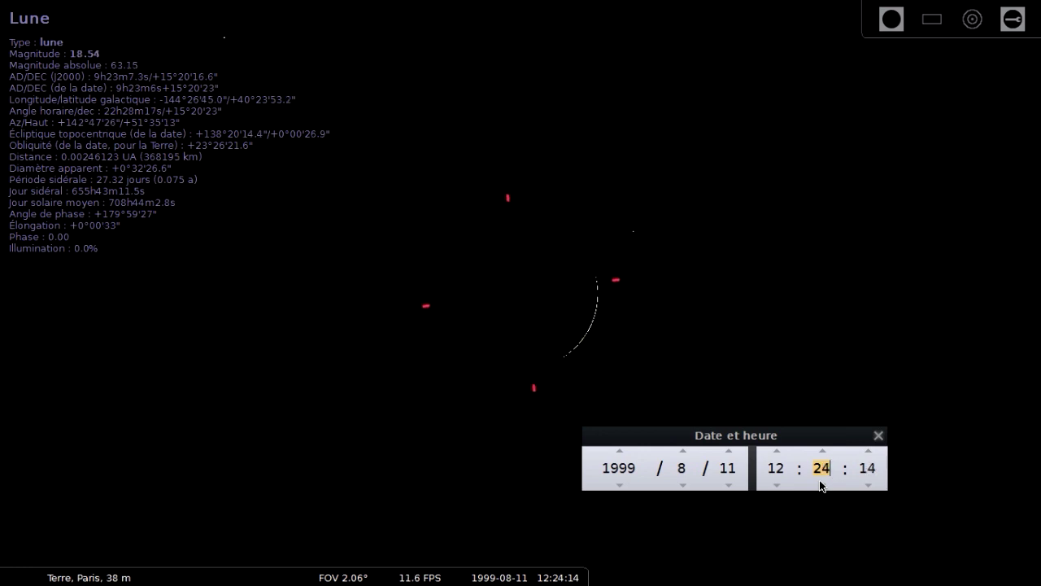
pyautogui.click(821, 485)
# Pause time with the seconds set to 45, for 12:23:45, and close the date and time dialog
pyautogui.click(867, 458)
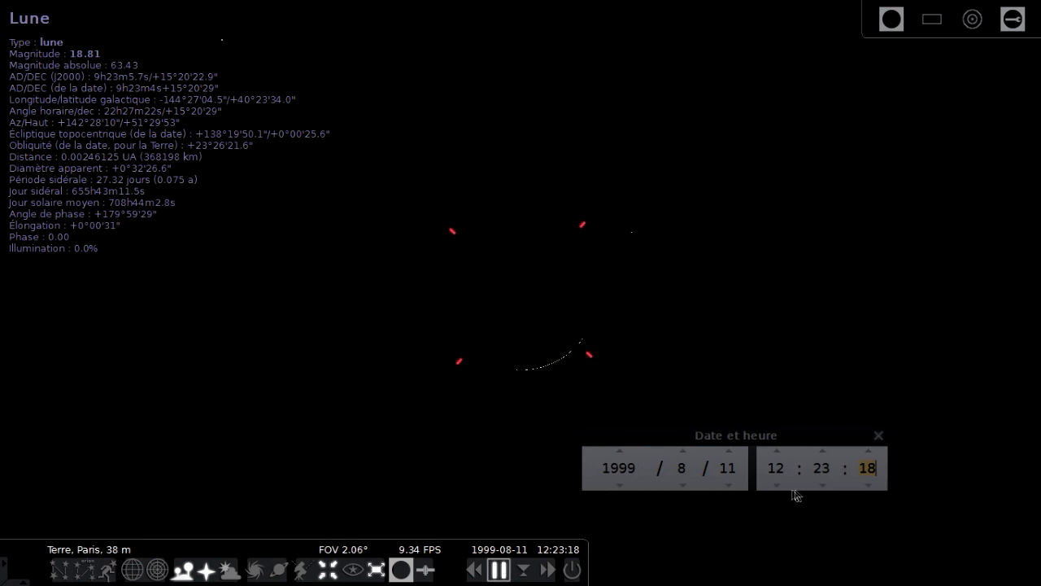
pyautogui.click(868, 452)
pyautogui.click(869, 452)
pyautogui.click(869, 452)
pyautogui.click(869, 452)
pyautogui.click(869, 452)
pyautogui.click(869, 452)
pyautogui.click(869, 452)
pyautogui.click(869, 452)
pyautogui.click(869, 452)
pyautogui.click(869, 452)
pyautogui.click(869, 452)
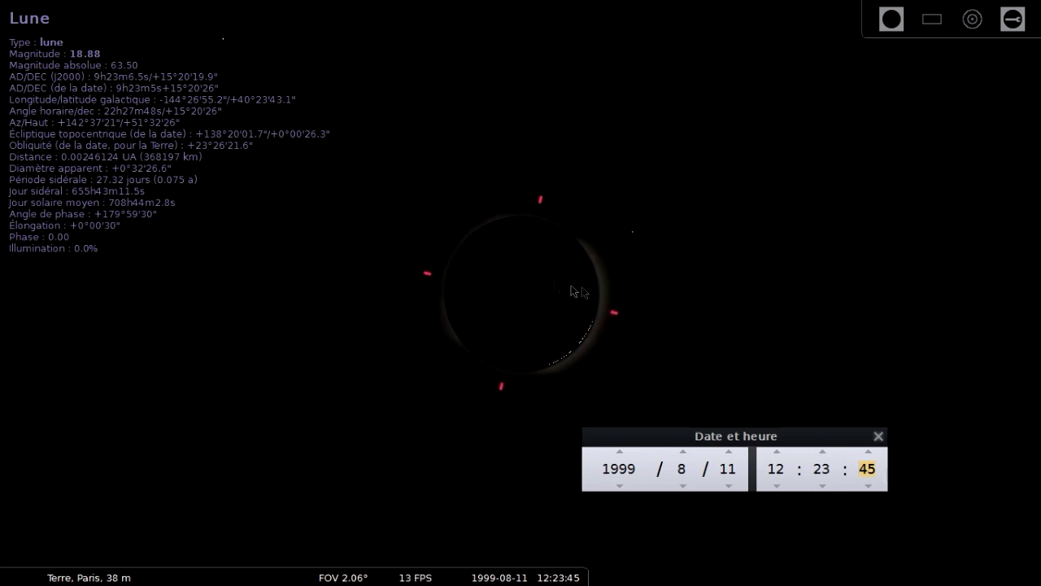
pyautogui.click(878, 437)
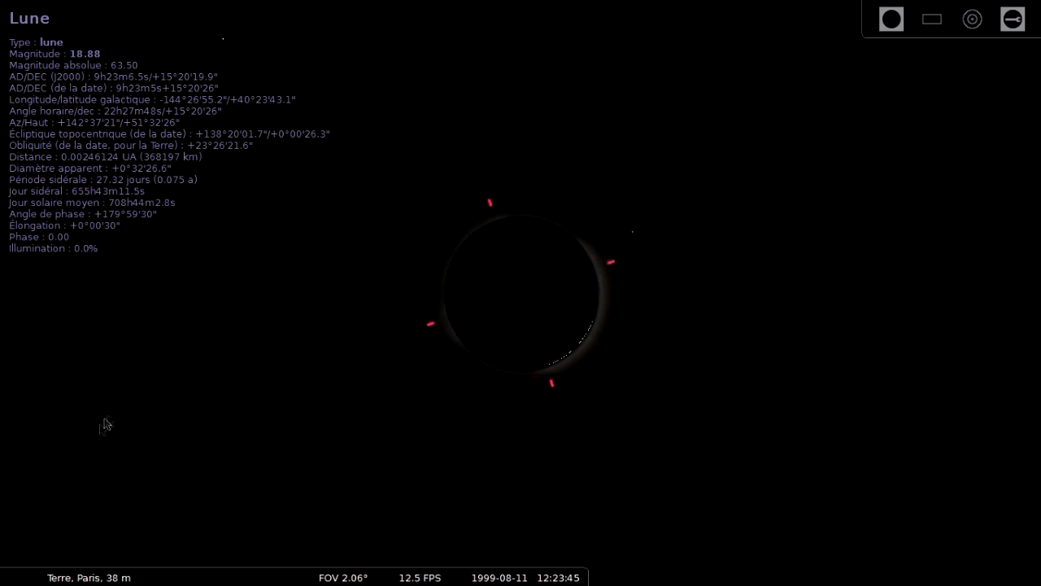
# Resume time, select the Sun instead of the Moon and centre the view on it
pyautogui.moveTo(33, 370)
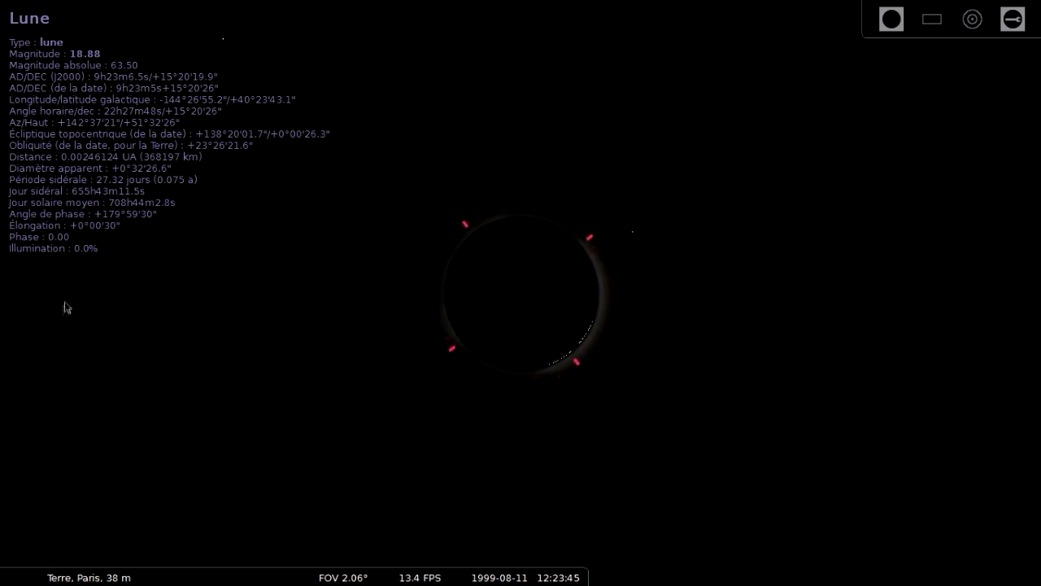
pyautogui.moveTo(498, 575)
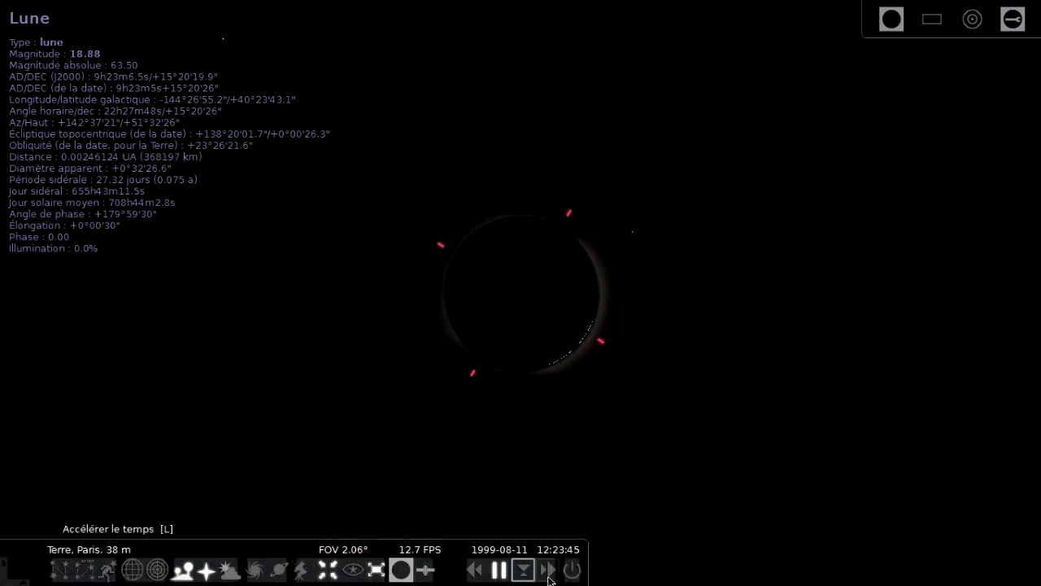
pyautogui.click(499, 571)
pyautogui.click(662, 223)
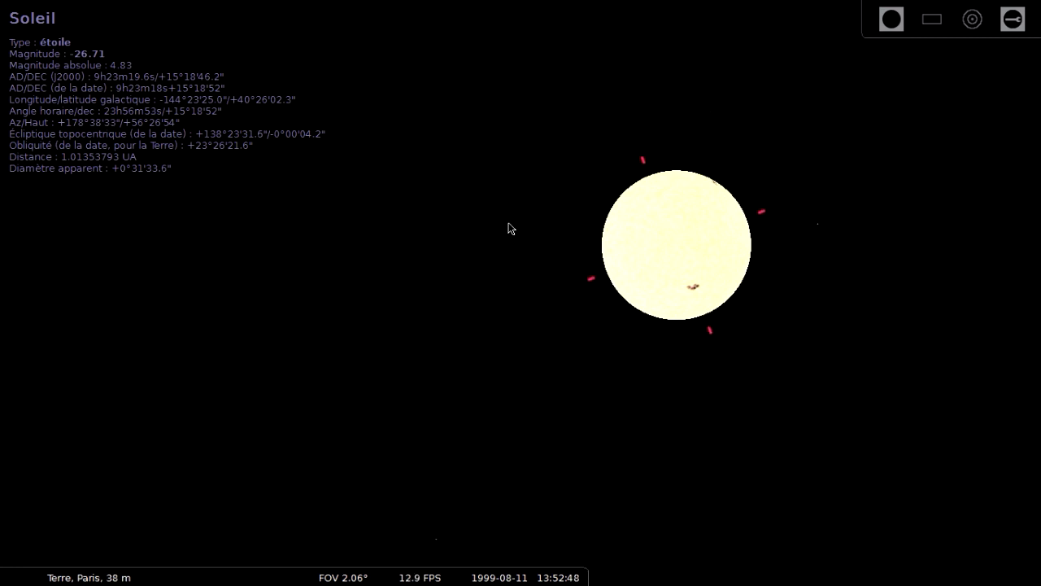
pyautogui.press('space')
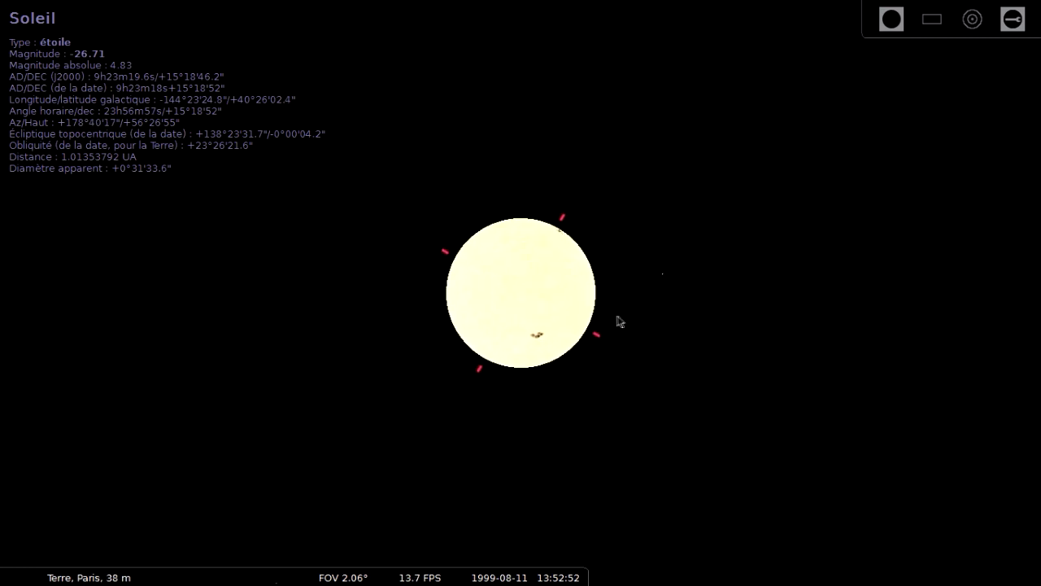
# Rewind time through the eclipse to about 11:59 with the Sun selected and resume real speed
pyautogui.moveTo(561, 583)
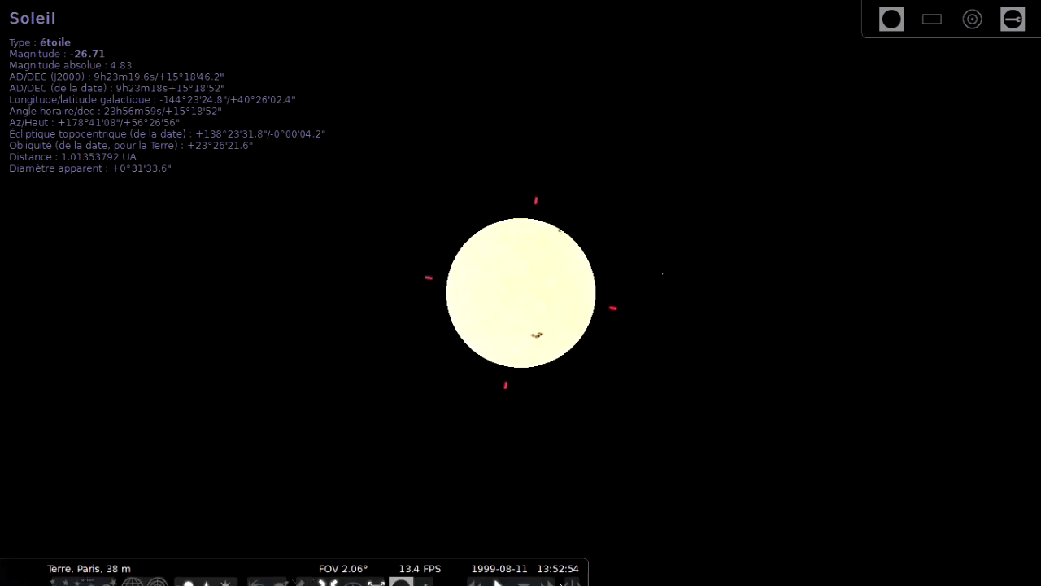
pyautogui.click(550, 572)
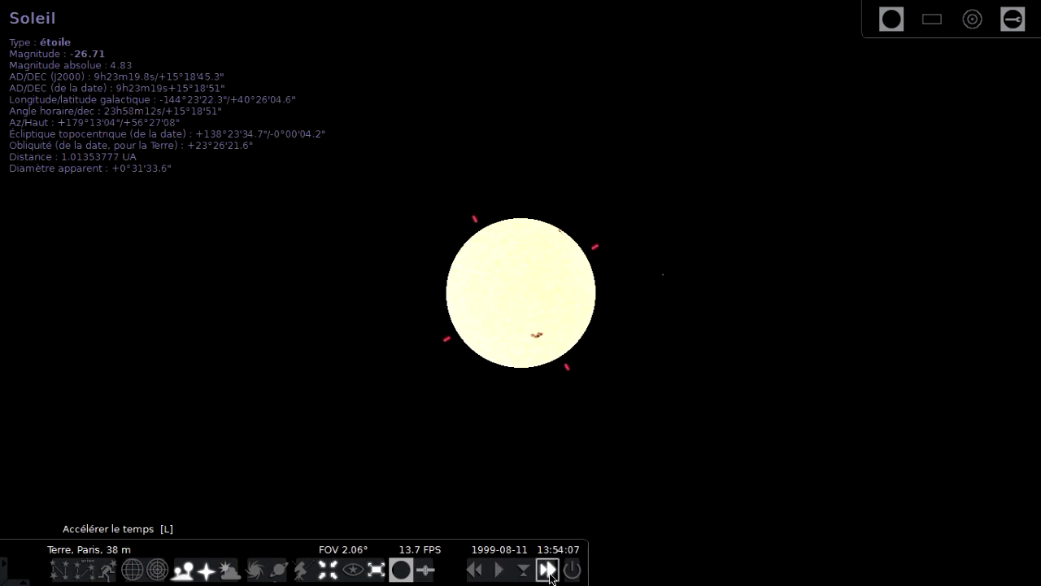
pyautogui.click(475, 570)
pyautogui.click(475, 570)
pyautogui.click(474, 570)
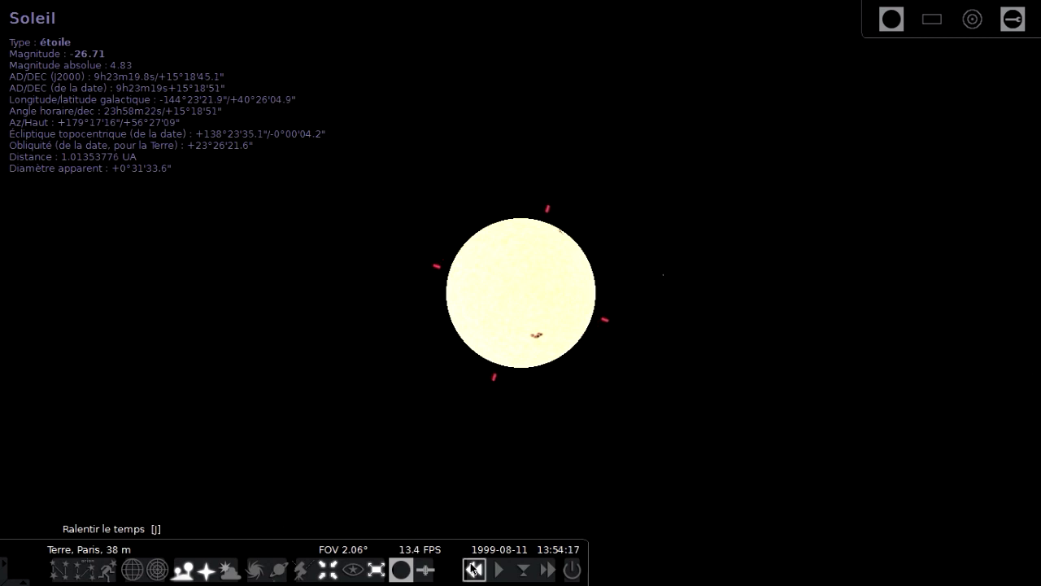
pyautogui.click(475, 571)
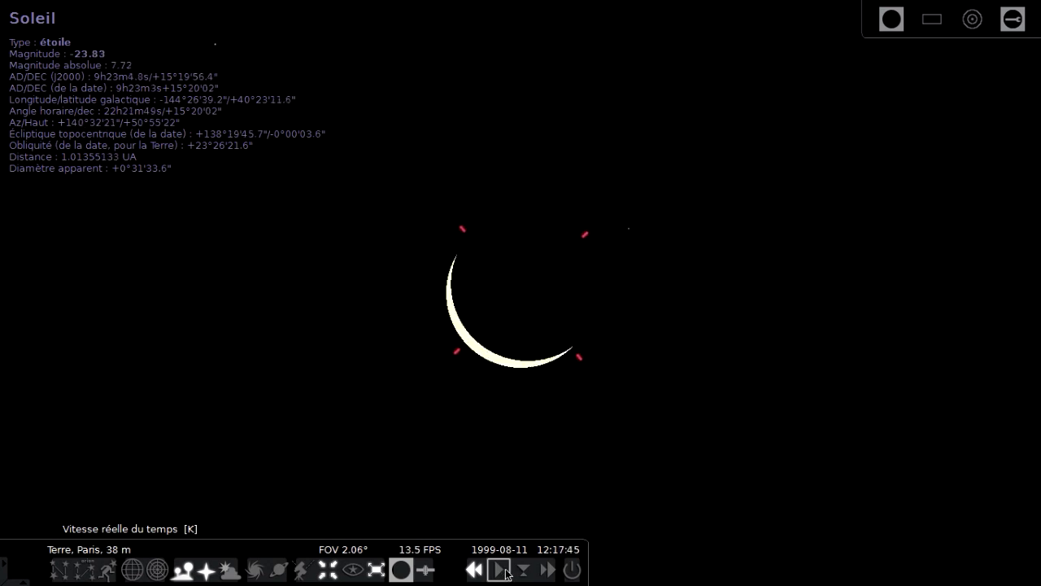
pyautogui.click(498, 570)
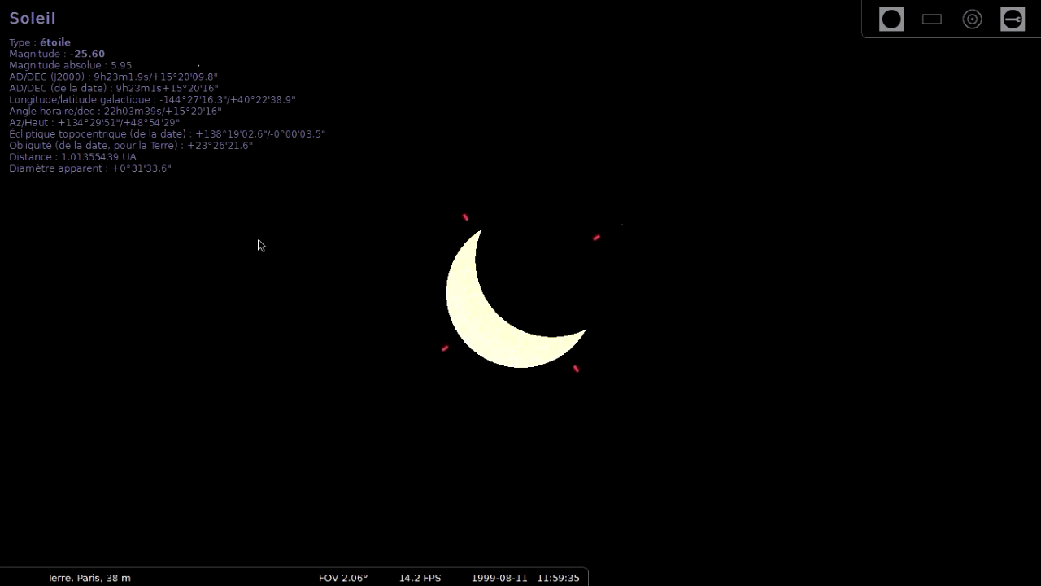
# Set the simulation's clock to about 12:23:44 to examine the Sun's magnitude at the eclipse maximum
pyautogui.click(23, 317)
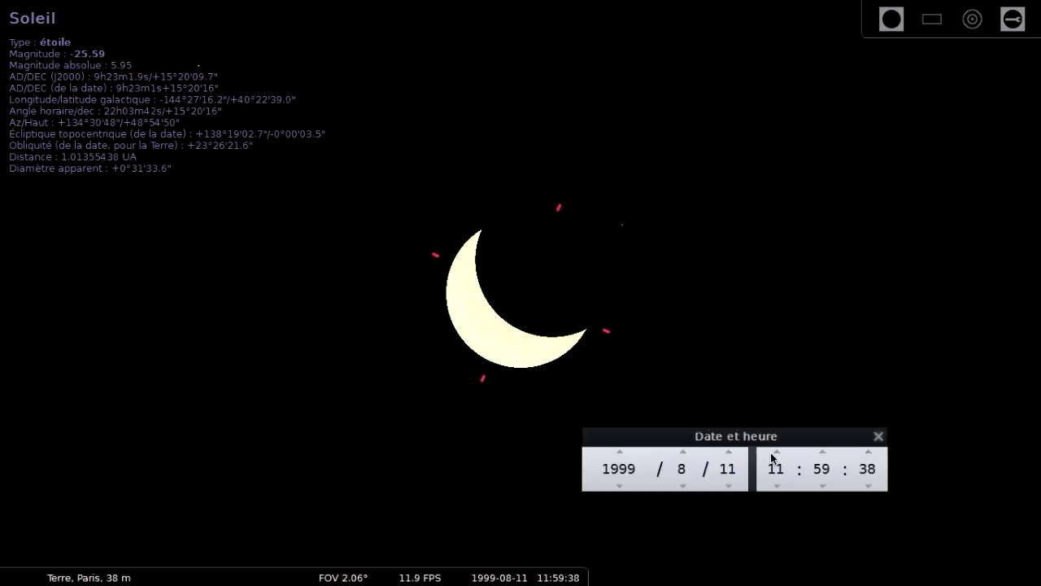
pyautogui.click(776, 452)
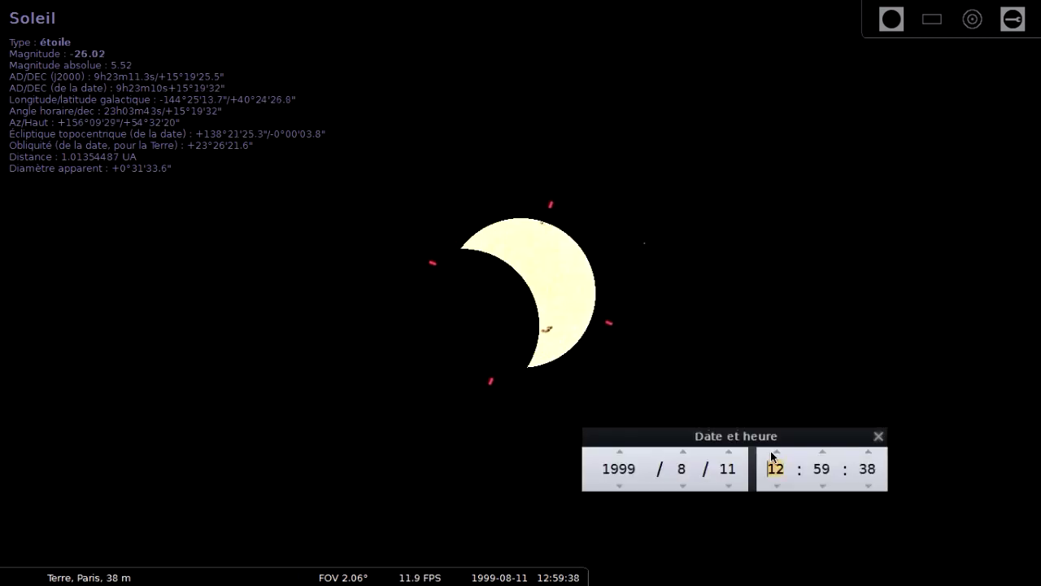
pyautogui.click(826, 474)
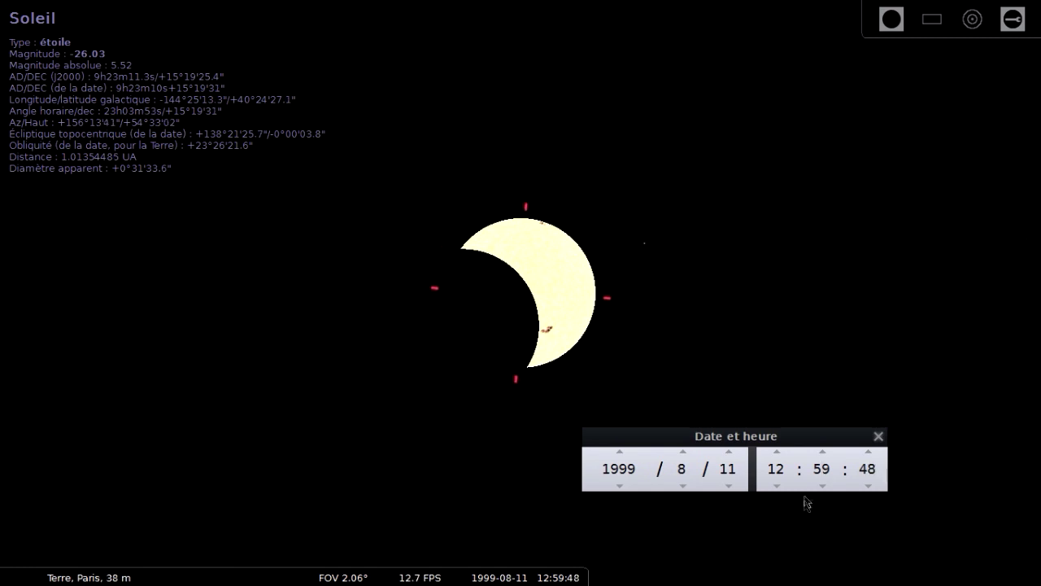
pyautogui.doubleClick(812, 472)
pyautogui.write('23')
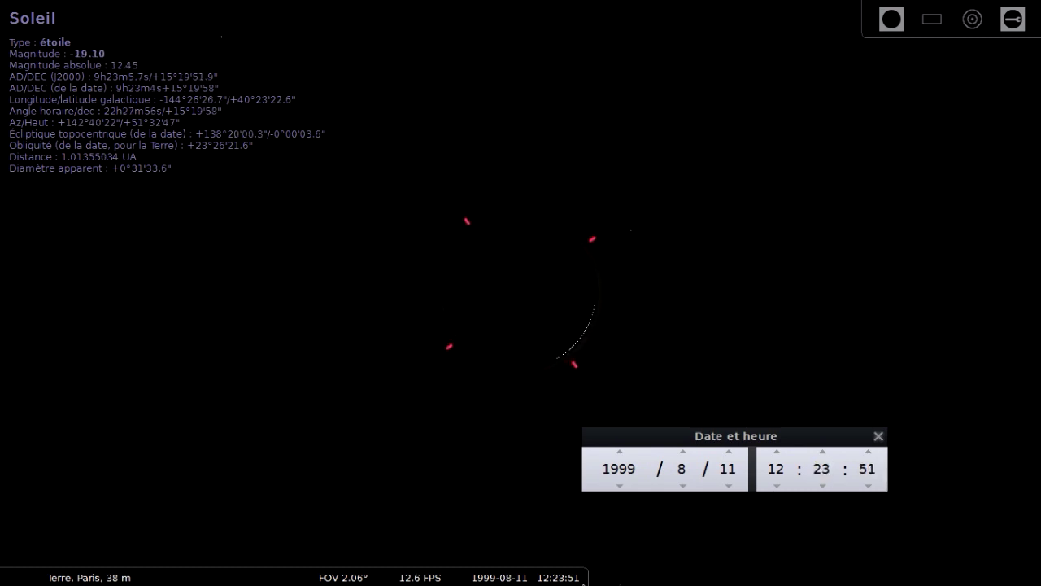
pyautogui.moveTo(520, 573)
pyautogui.scroll(-8, 867, 482)
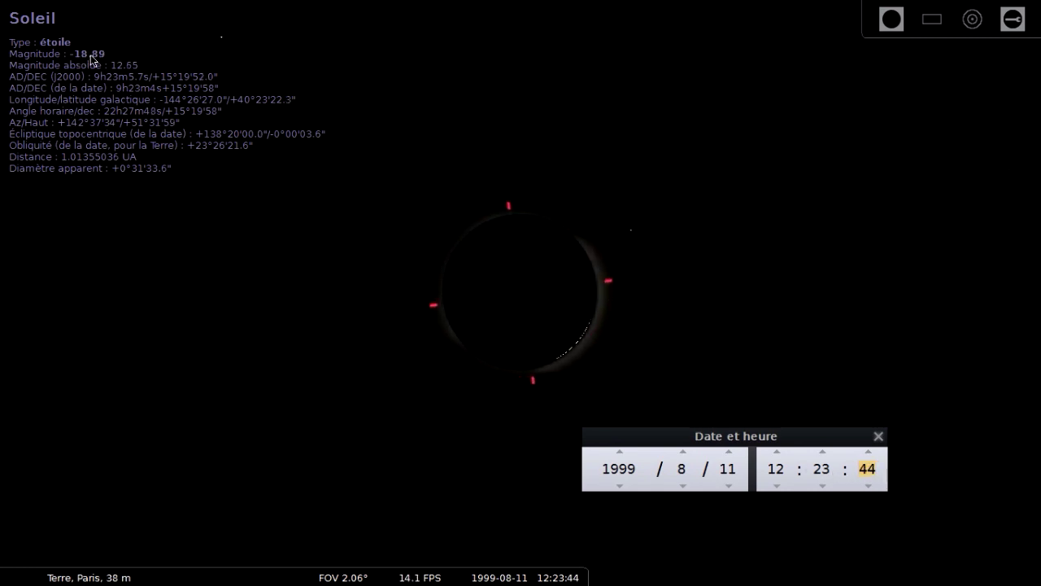
# Close the date and time dialog, rewind to about 10:09 before the eclipse, and resume real speed
pyautogui.click(878, 436)
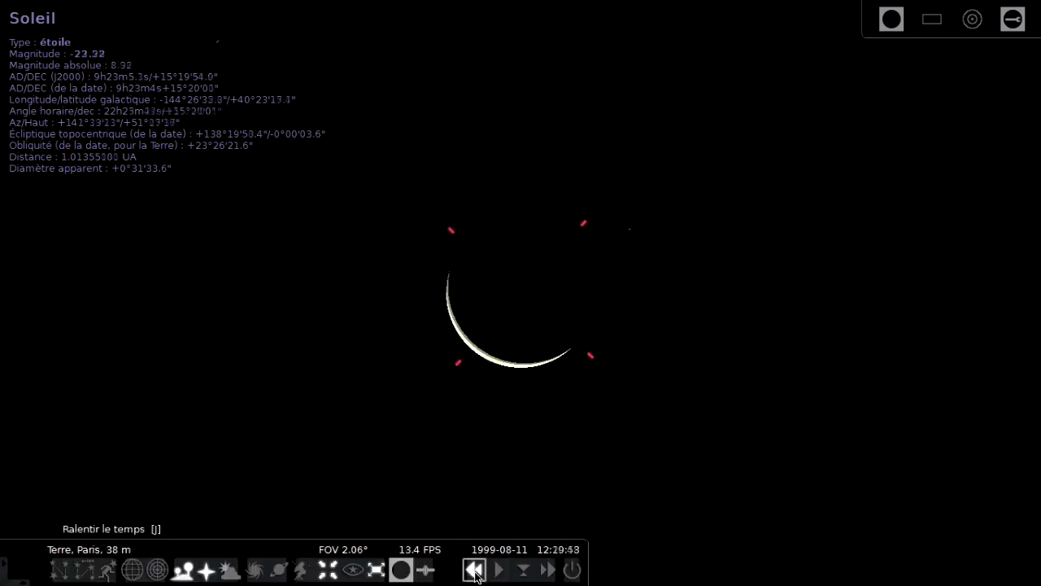
pyautogui.click(499, 570)
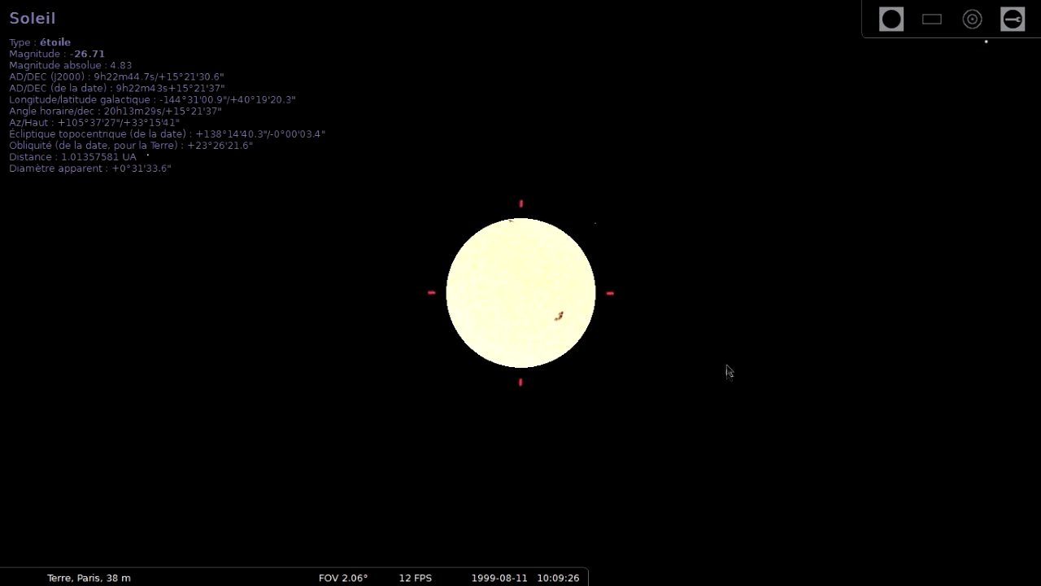
# Set the simulation's clock to about 12:23:45 and deselect the Sun
pyautogui.moveTo(63, 366)
pyautogui.click(25, 317)
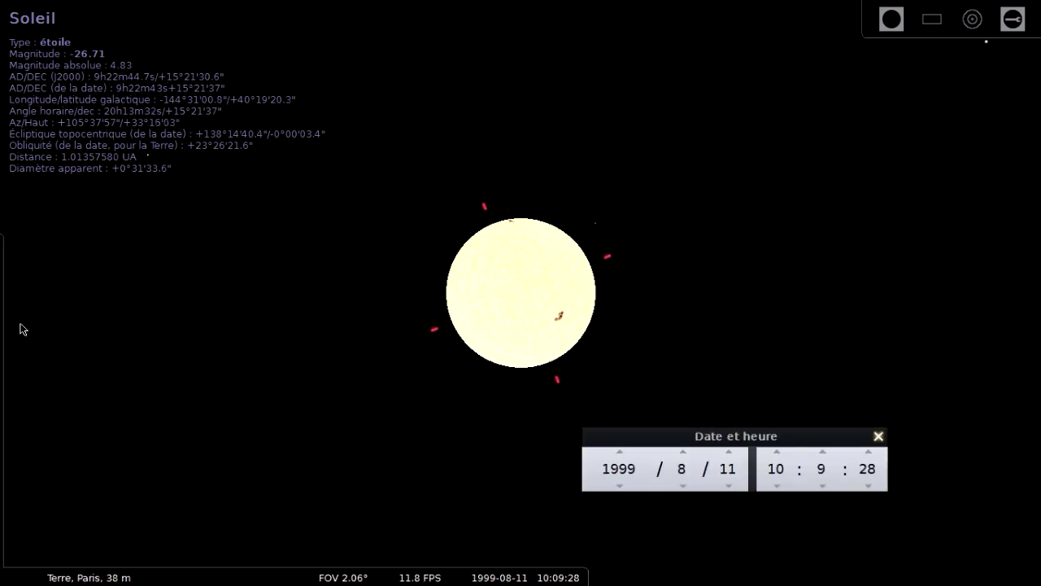
pyautogui.scroll(3, 775, 463)
pyautogui.click(777, 486)
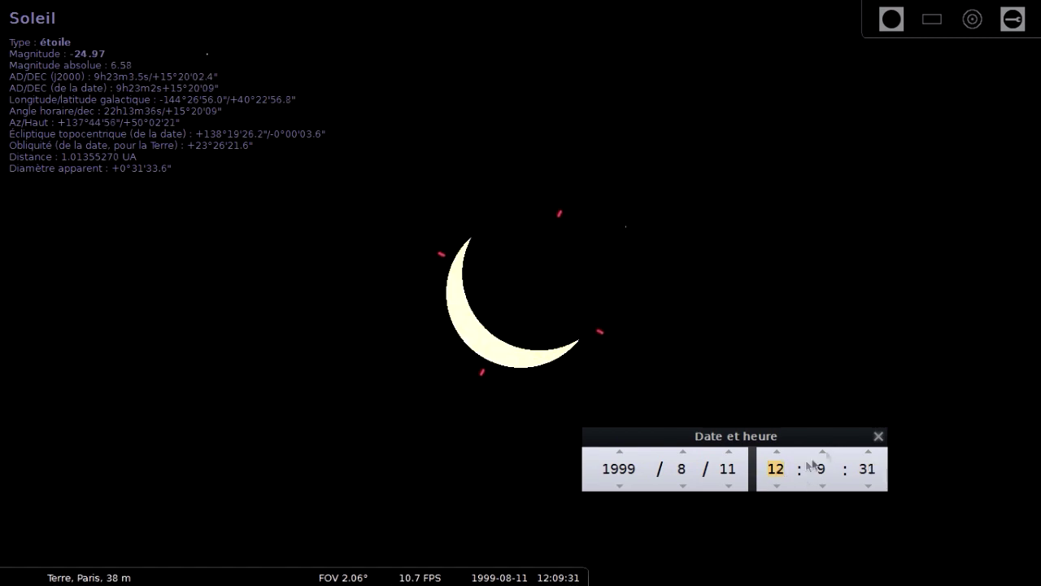
pyautogui.scroll(8, 827, 453)
pyautogui.scroll(6, 826, 456)
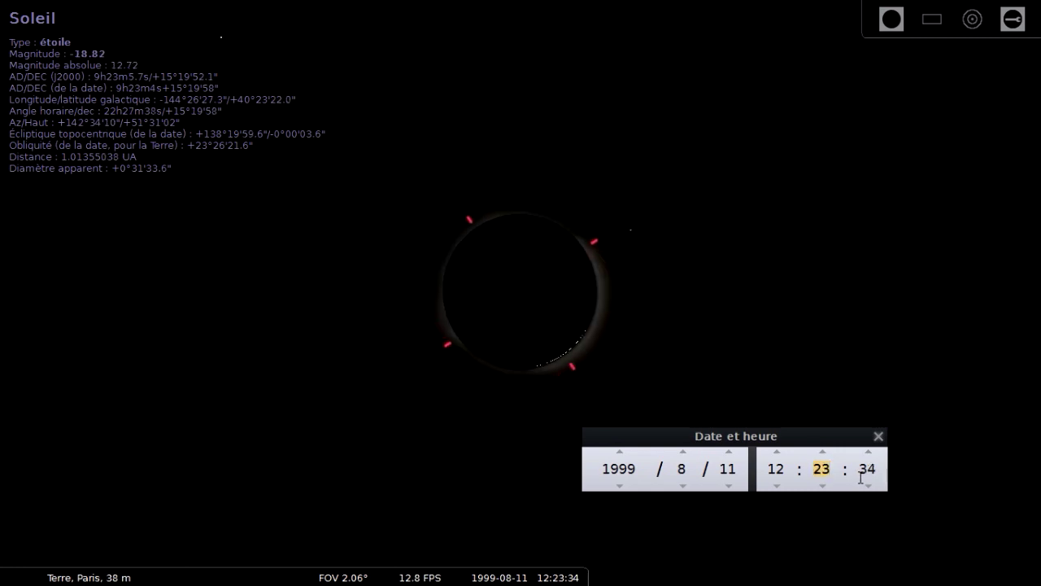
pyautogui.scroll(7, 870, 456)
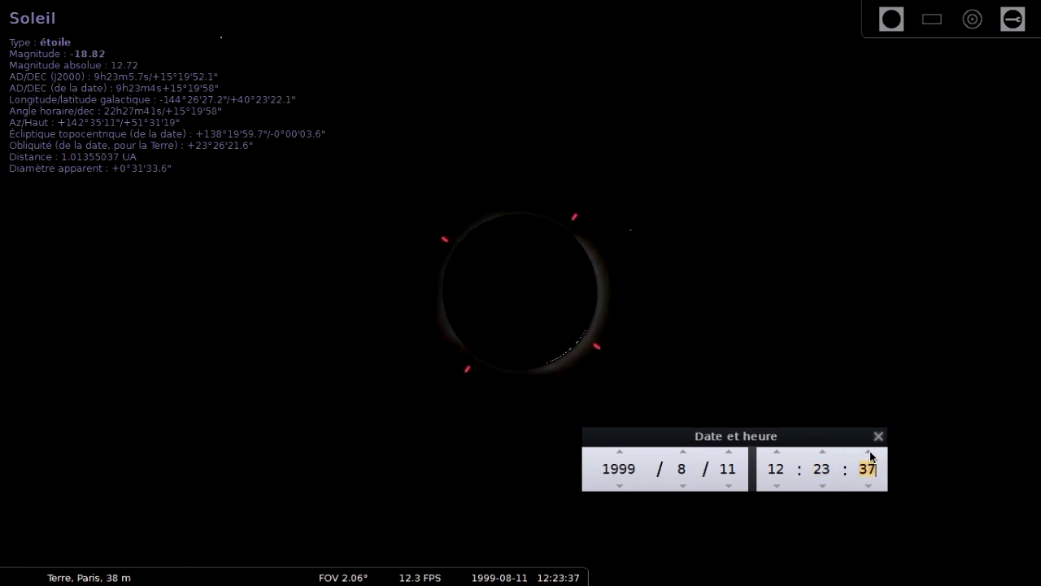
pyautogui.click(869, 486)
pyautogui.click(878, 436)
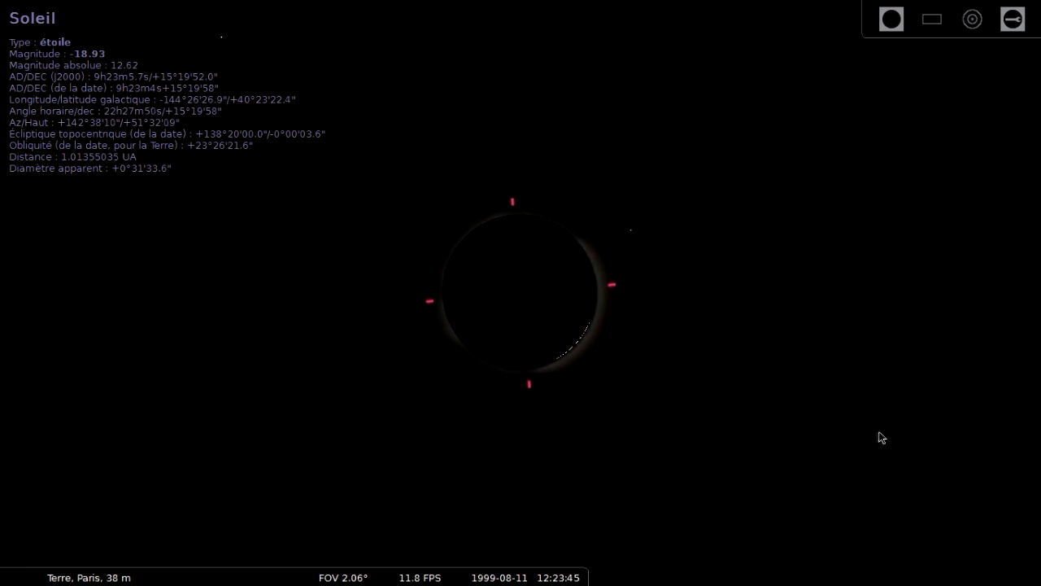
pyautogui.rightClick(689, 427)
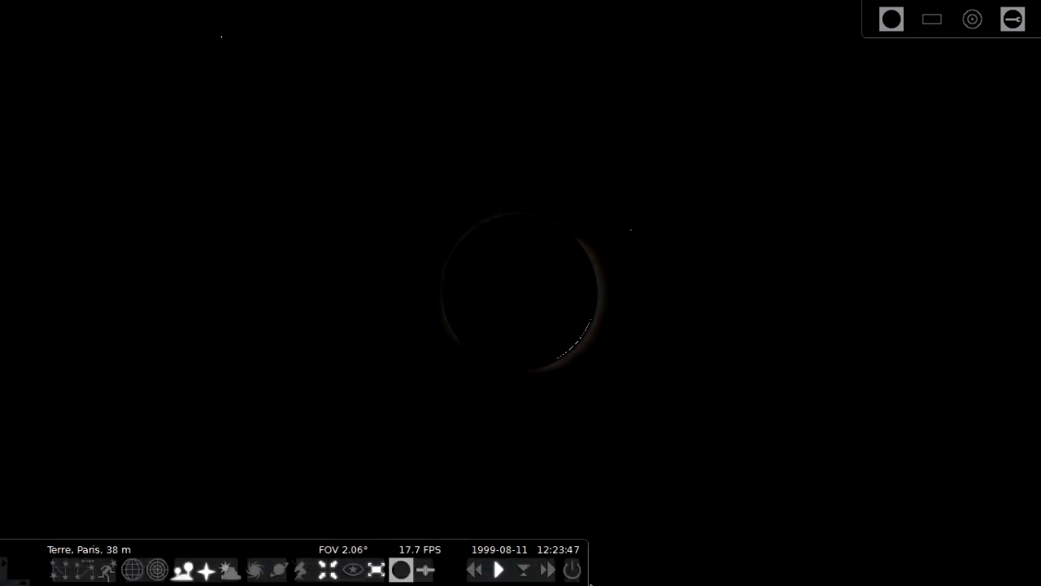